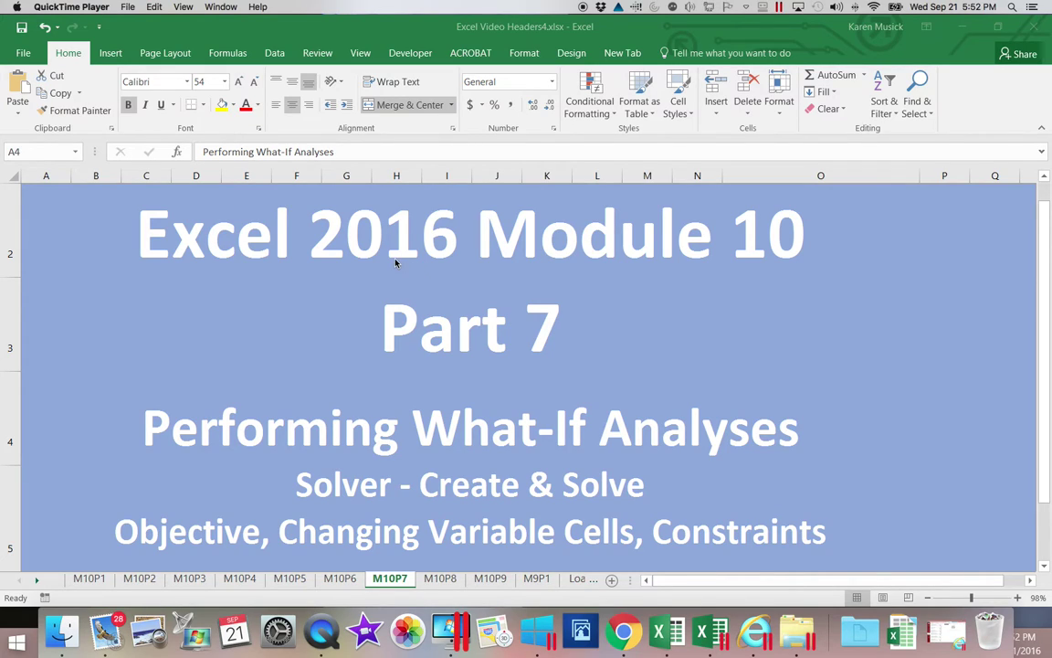
Step: Show the data tools and switch from the header workbook to the Product Mix sheet of Coltivare.xlsx
click(279, 55)
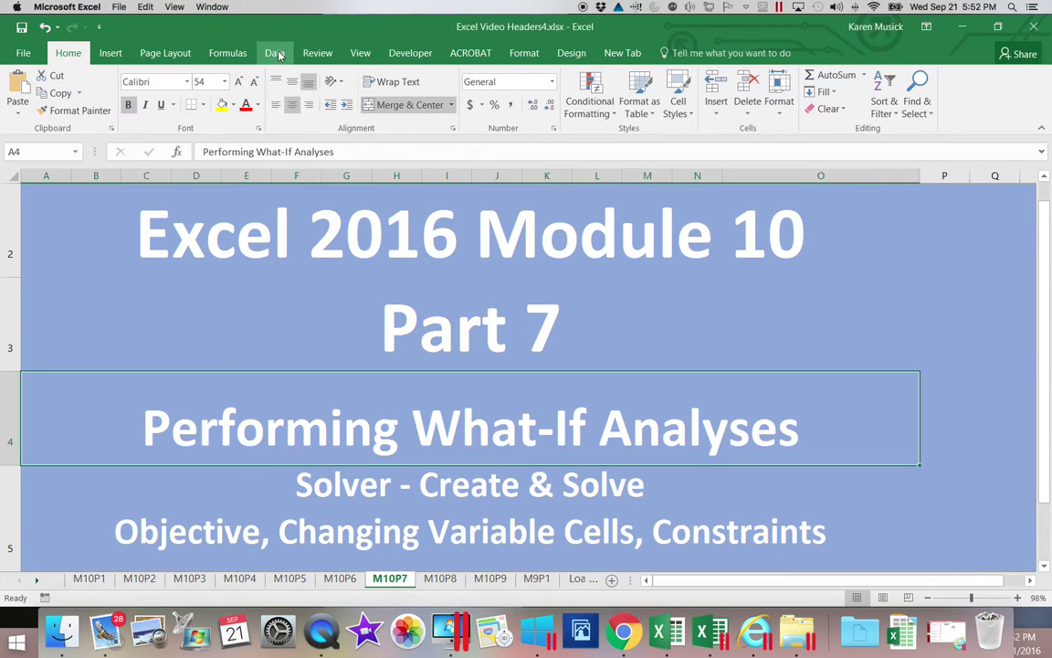
click(274, 53)
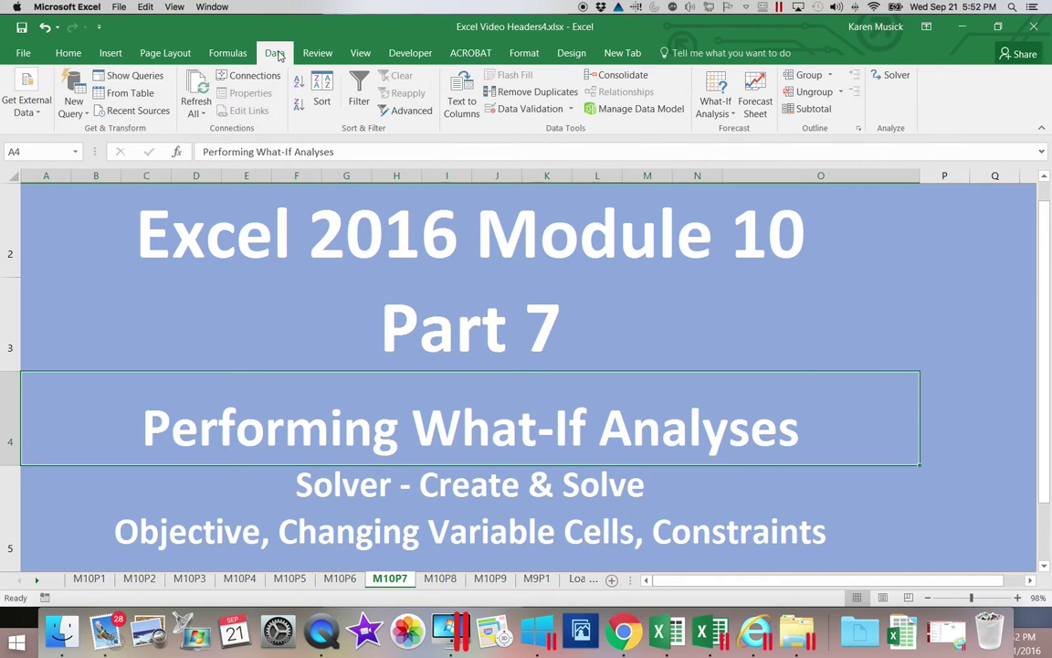
click(964, 32)
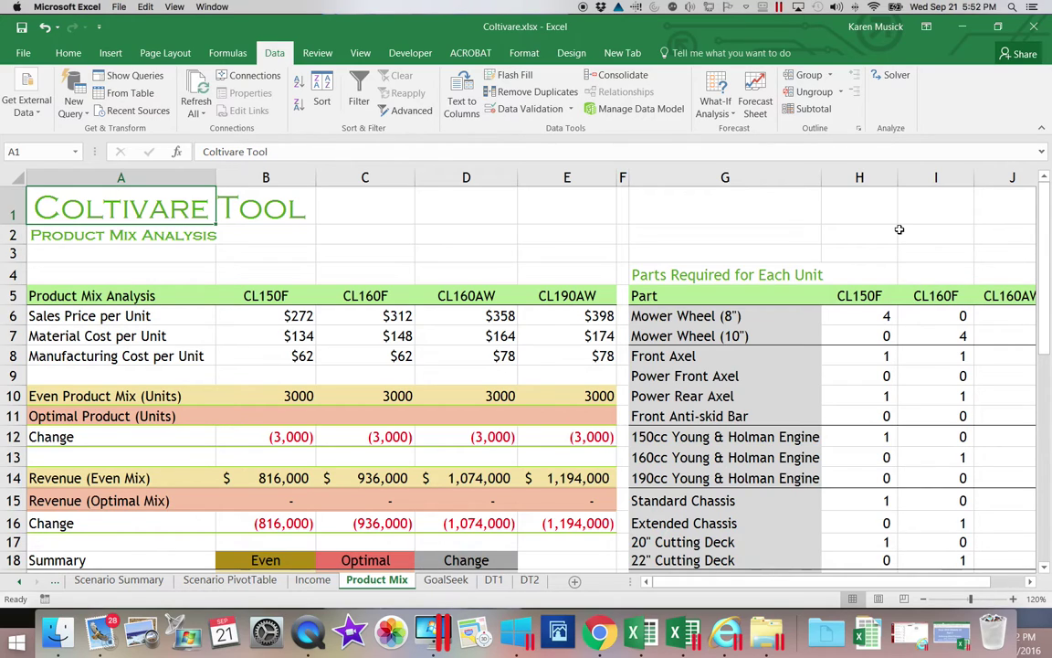
Step: Look over the product mix analysis and the table of parts required for each unit
scroll(900, 229, right, 7)
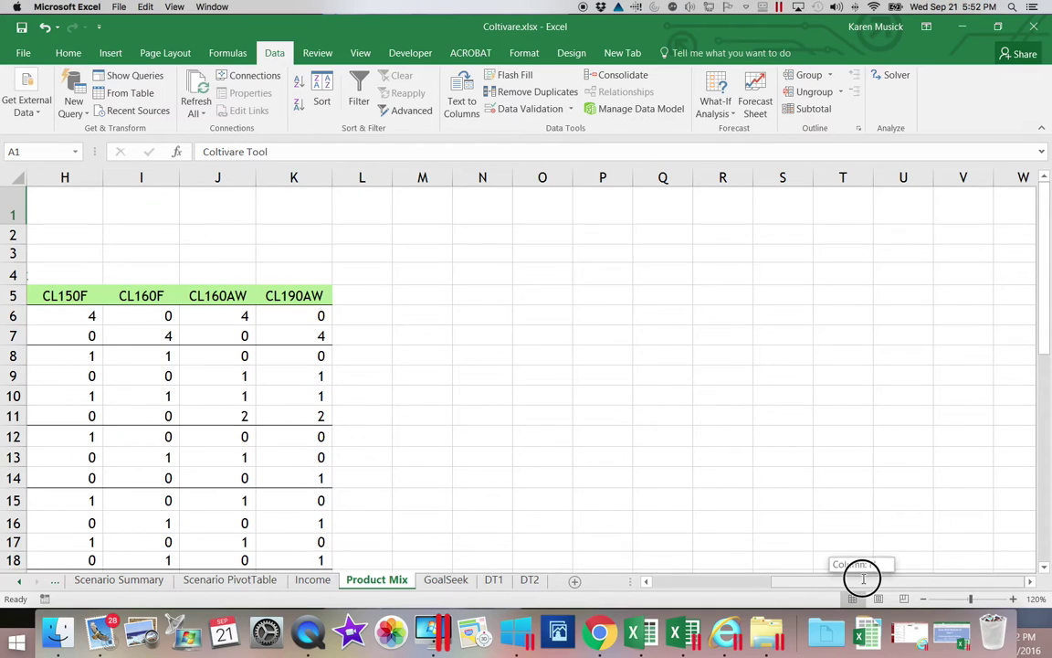
scroll(862, 572, left, 7)
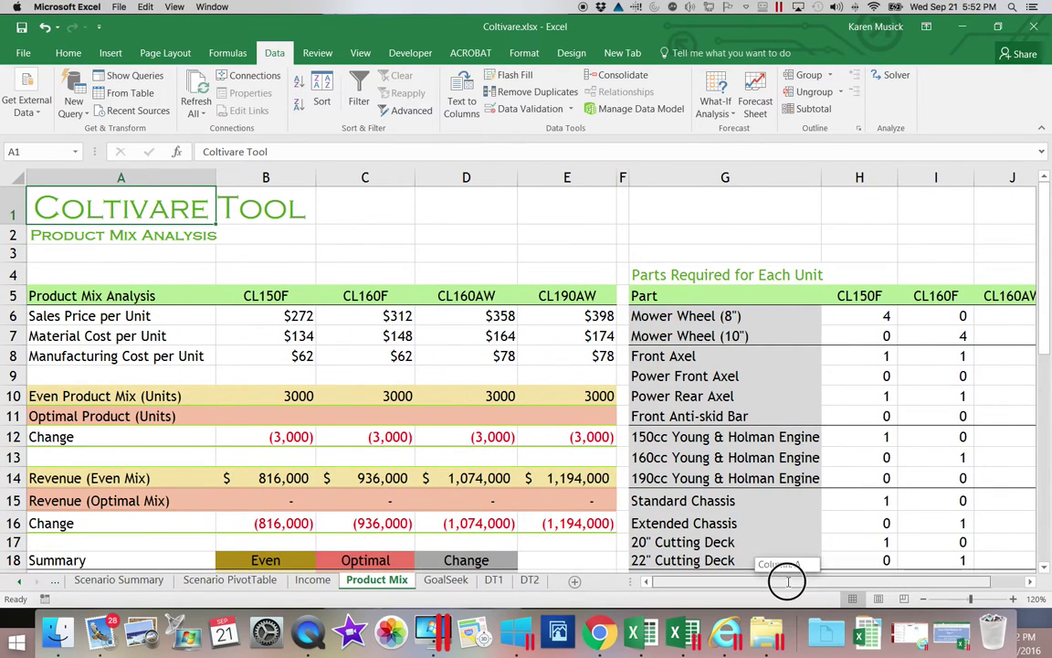
mouse_move(1045, 344)
mouse_down()
mouse_move(1042, 377)
mouse_move(1041, 345)
mouse_up()
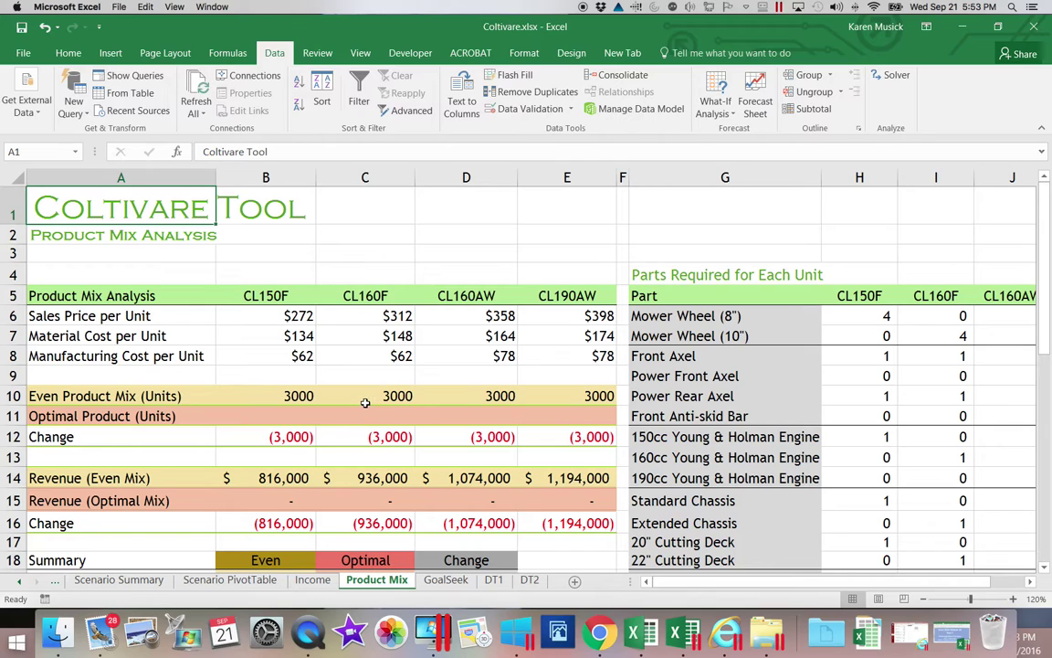
scroll(200, 396, right, 5)
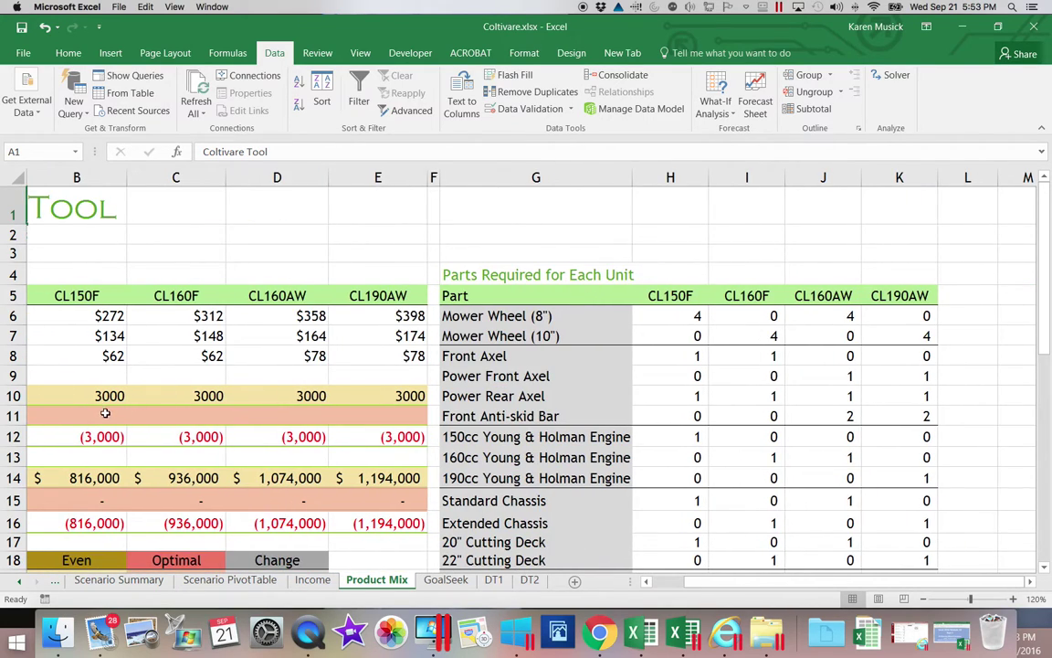
Step: Enter 3500 as the trial optimal product units for both CL150F and CL160F in B11 and C11
click(102, 413)
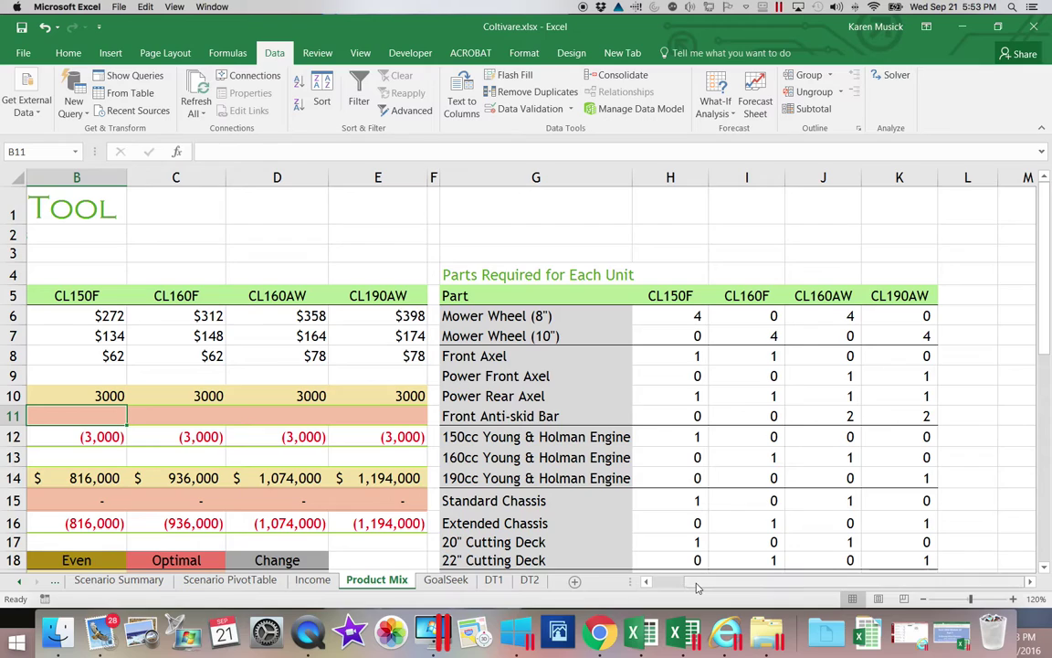
click(649, 580)
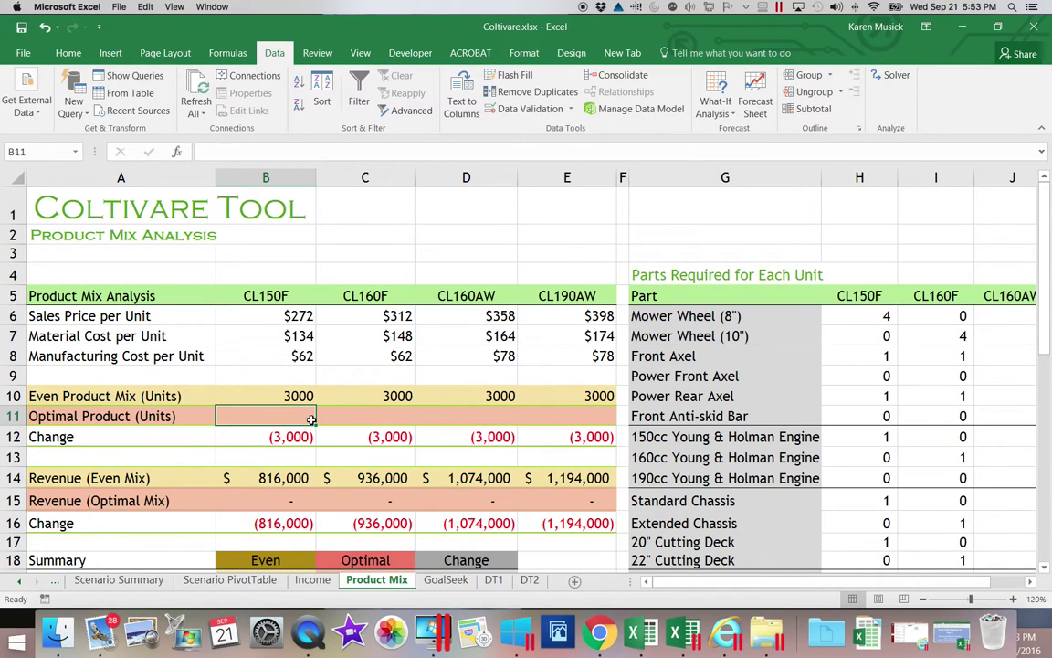
text(350)
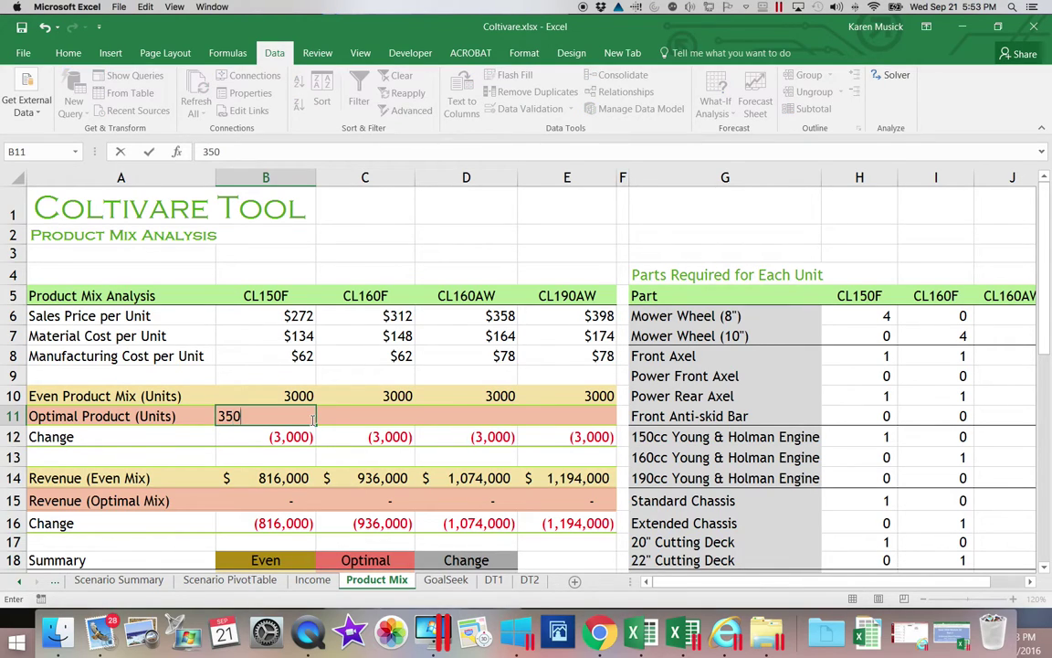
text(0)
key(Tab)
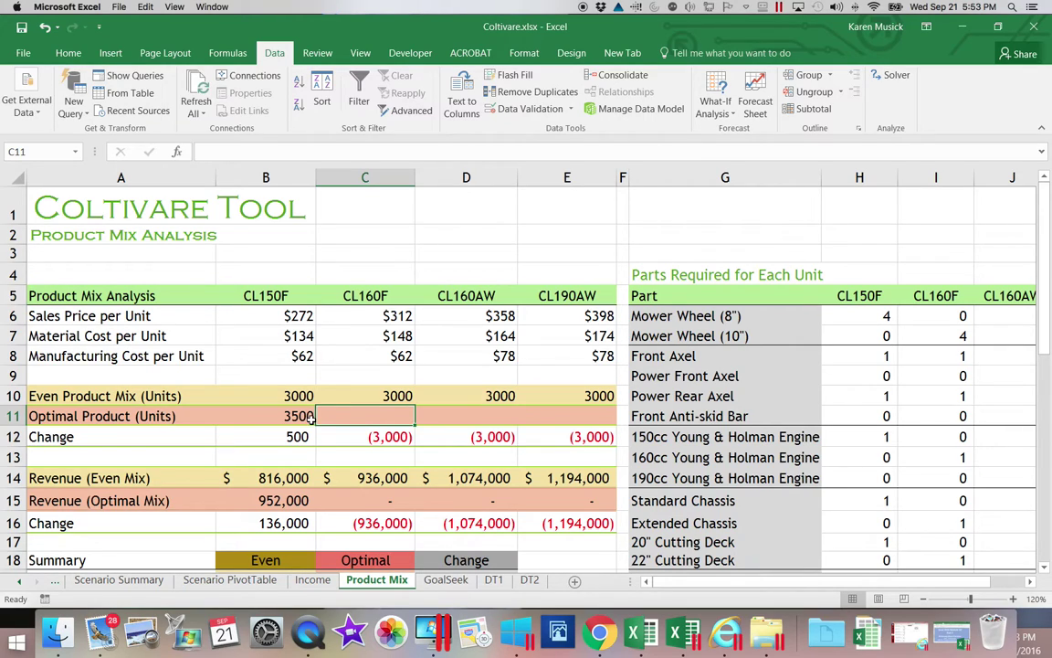
text(3500)
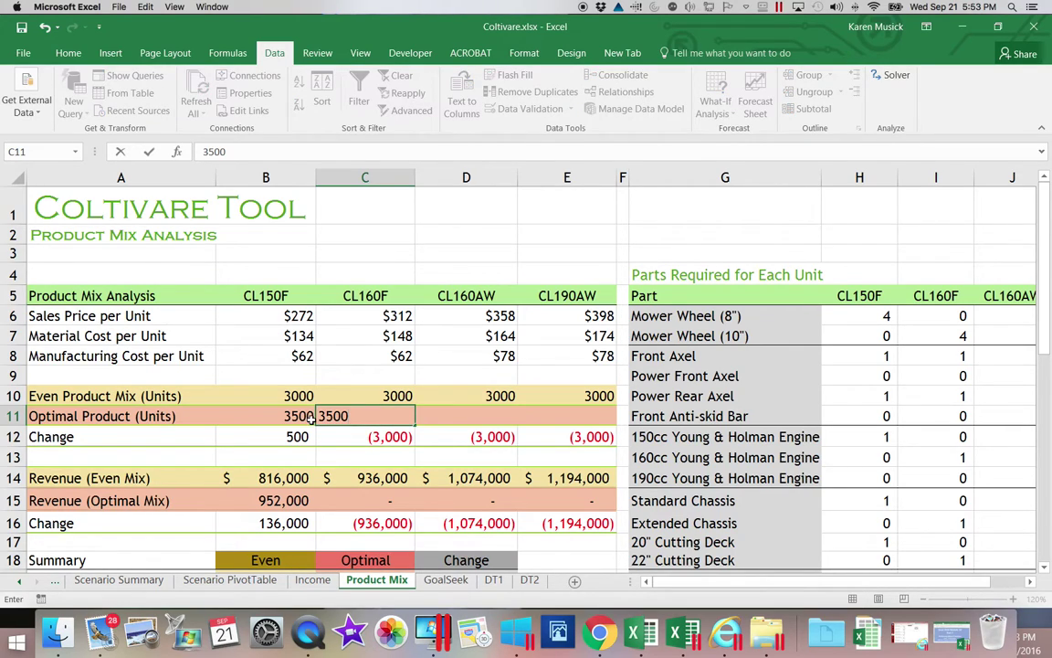
key(Tab)
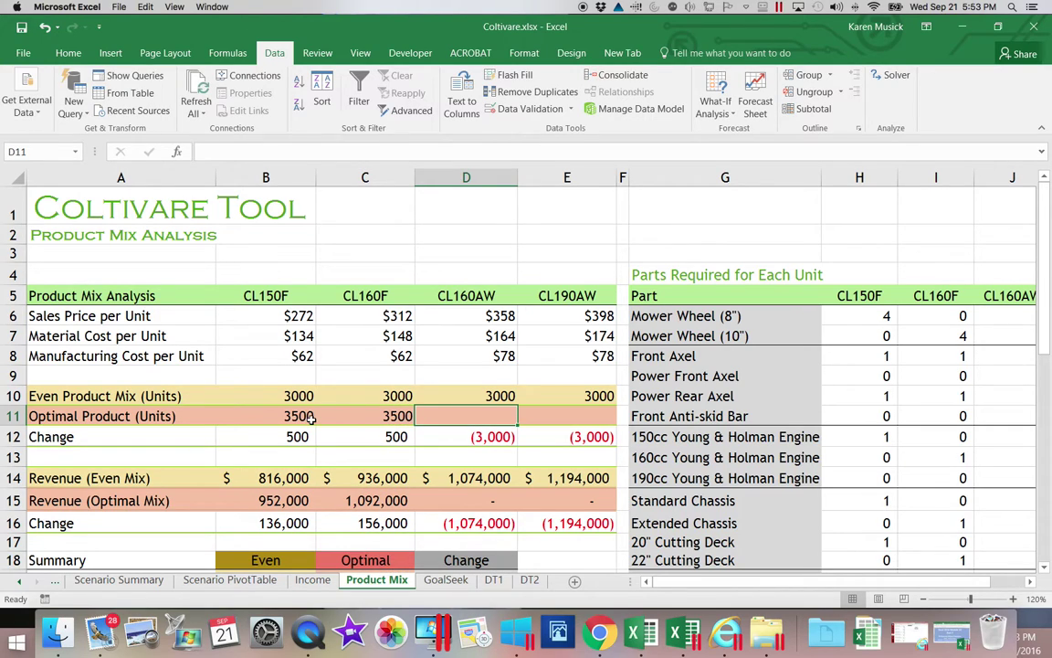
Step: Enter 2500 as the trial optimal product units for both CL160AW and CL190AW in D11 and E11
text(2500)
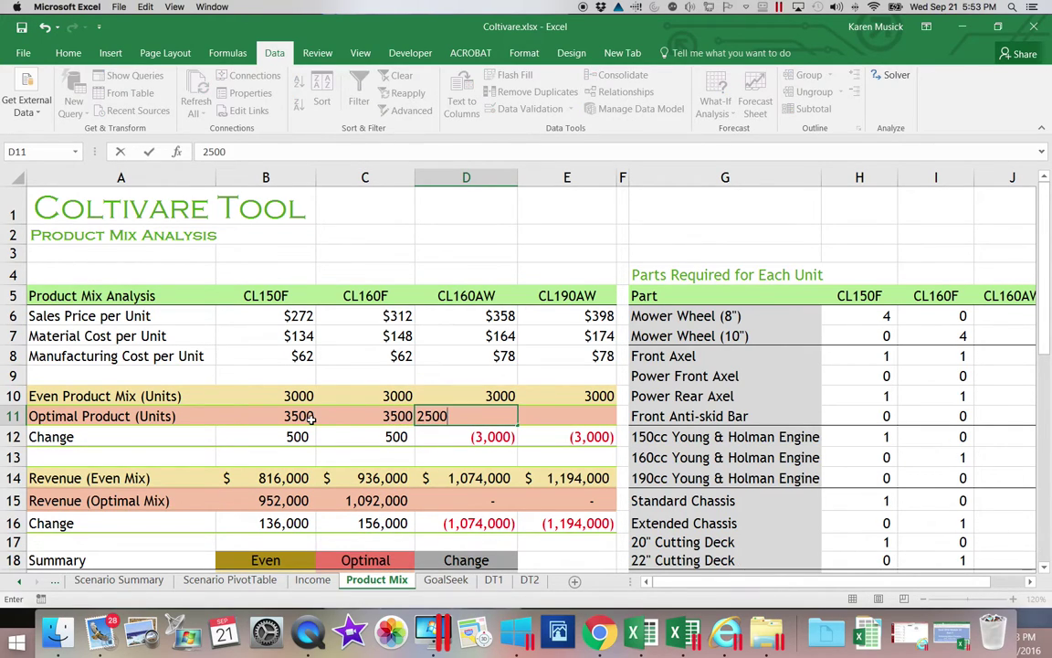
key(Tab)
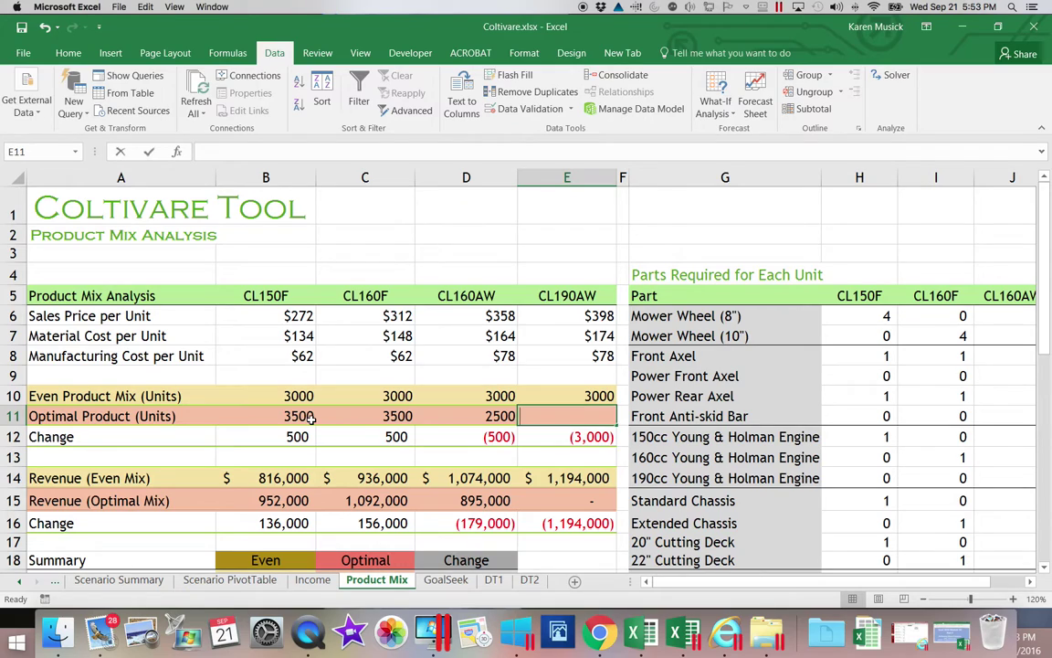
text(2500)
key(Return)
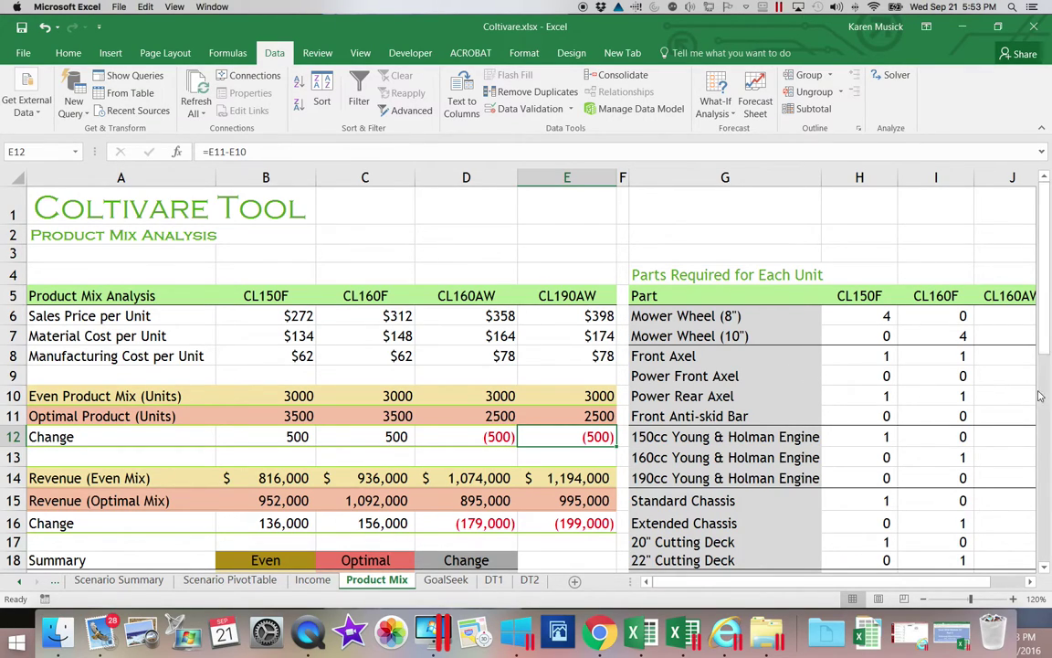
Step: Examine the remaining quantities in the Parts Available table, including the Front Axel row, and the net income summary
drag(1005, 582, 1012, 582)
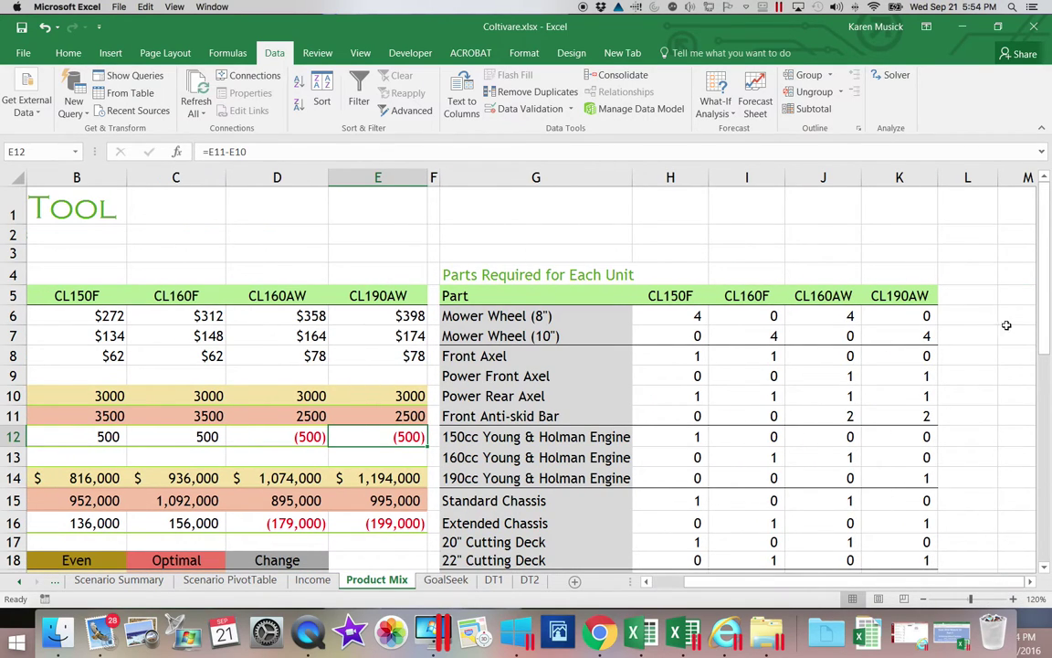
drag(1043, 332, 1026, 466)
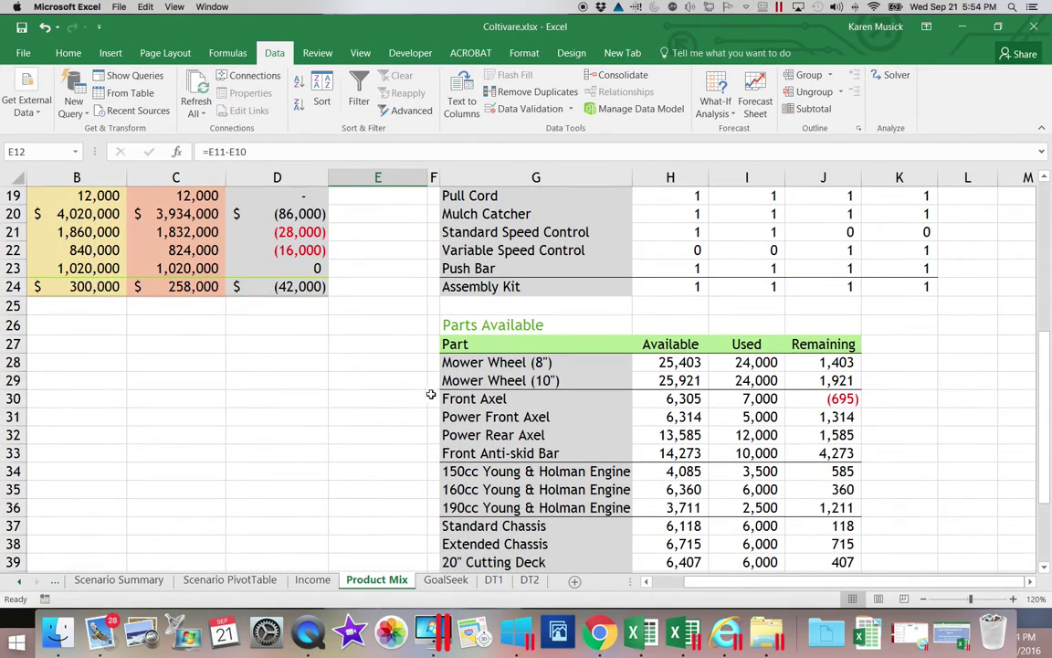
click(13, 398)
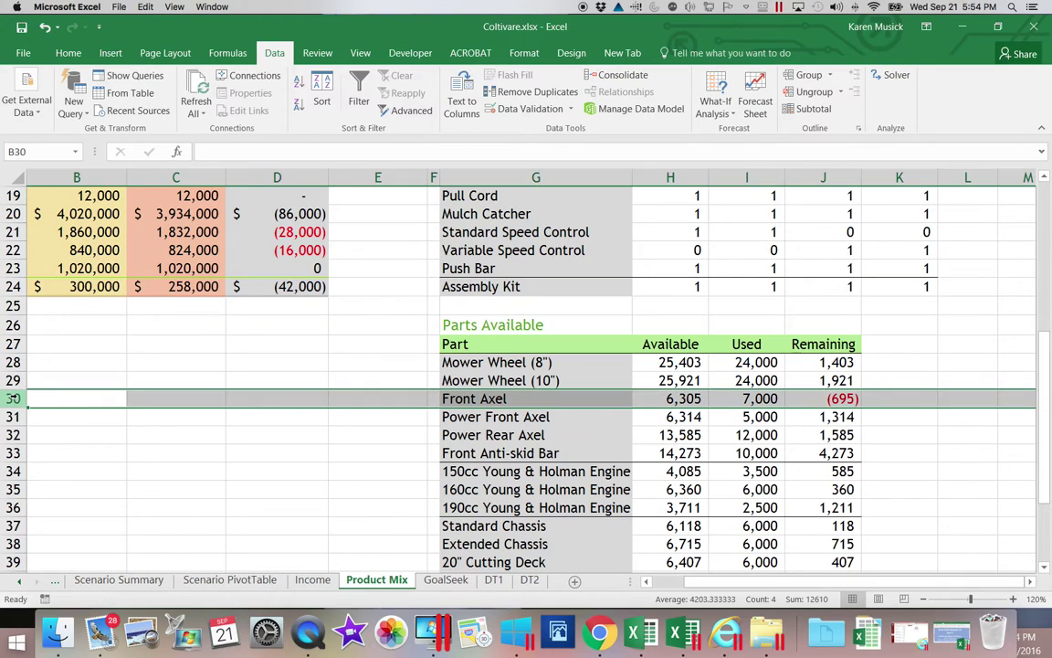
click(835, 400)
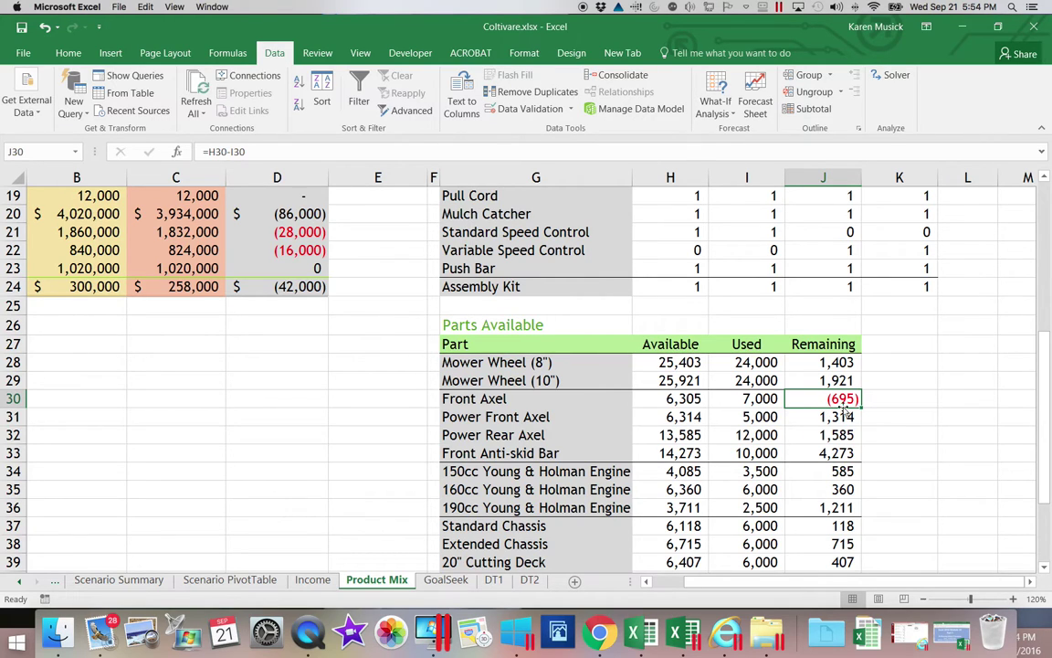
drag(1042, 435, 1048, 361)
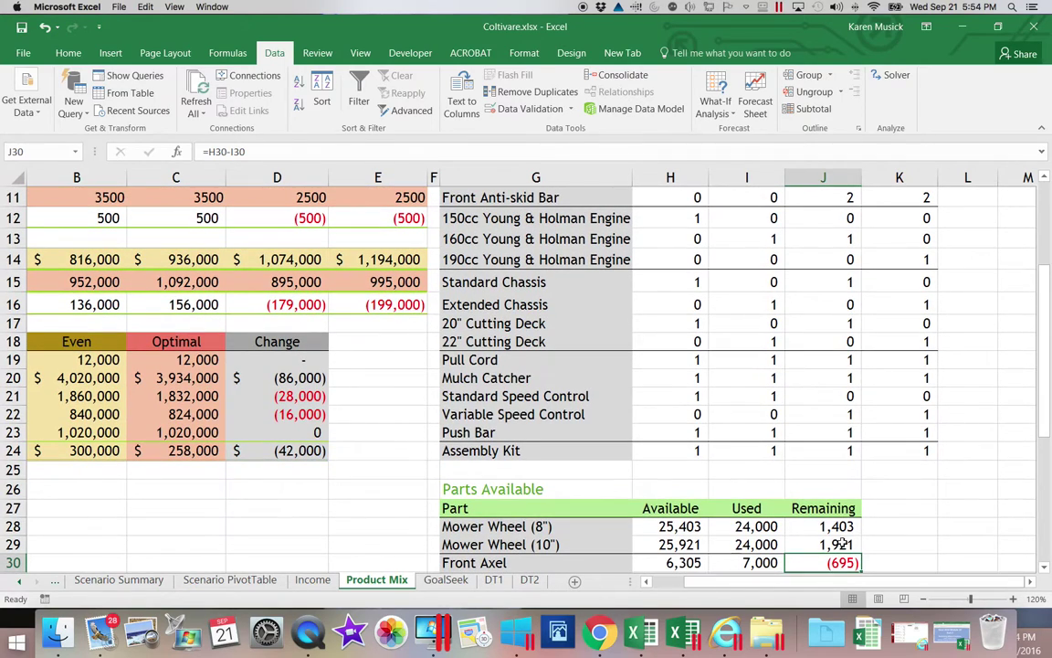
Step: Change the optimal product units for CL150F and CL160F in B11 and C11 to 2500 each
drag(793, 579, 787, 576)
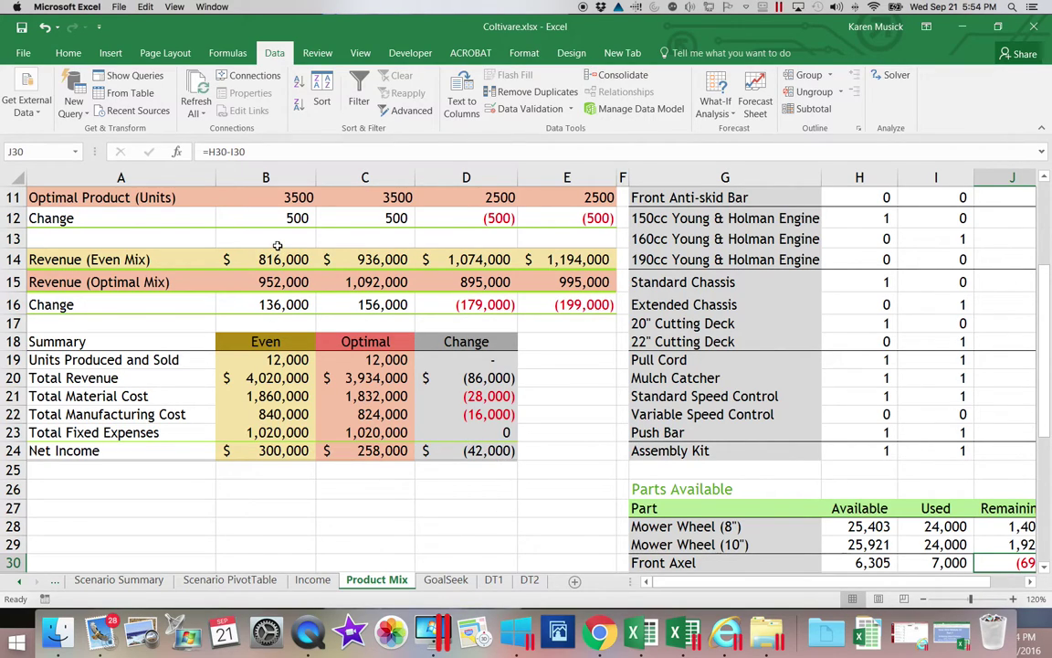
click(280, 196)
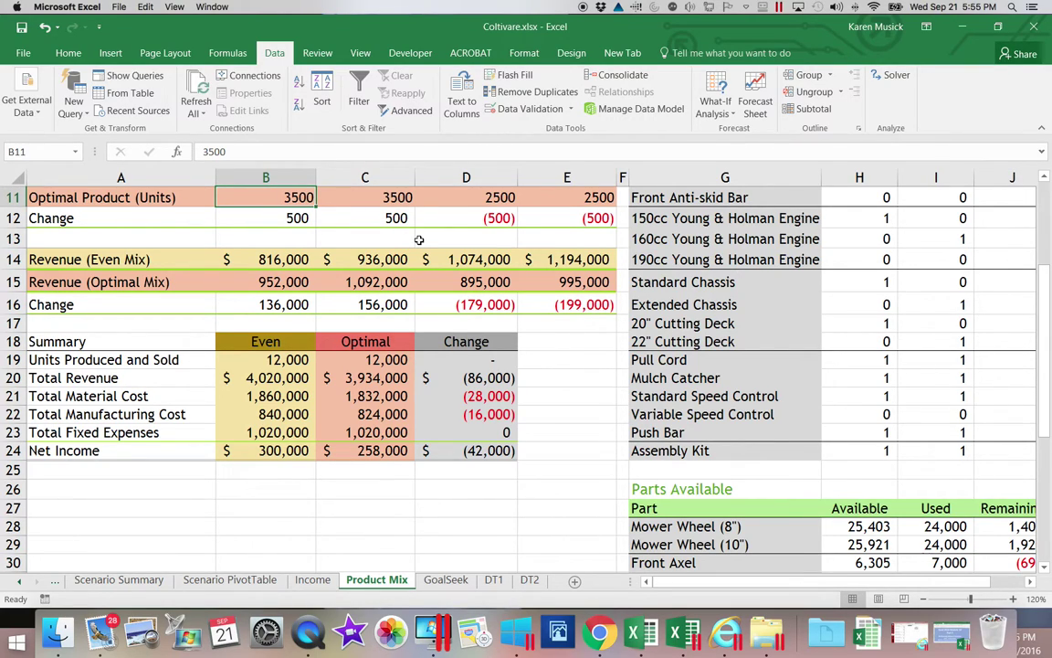
text(2550)
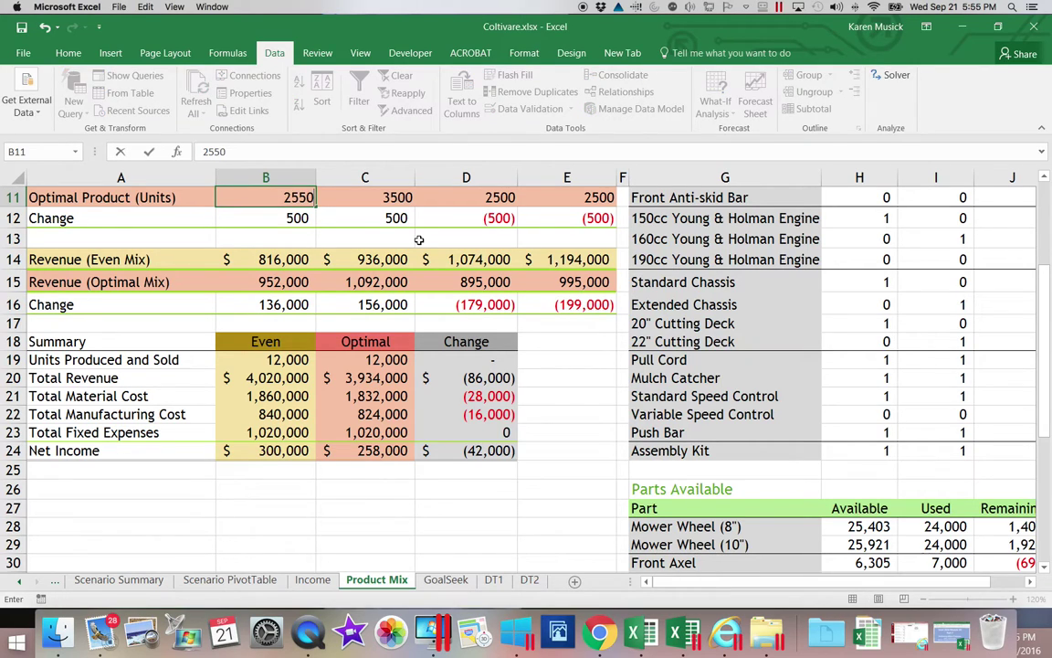
key(BackSpace)
key(BackSpace)
text(00)
key(Tab)
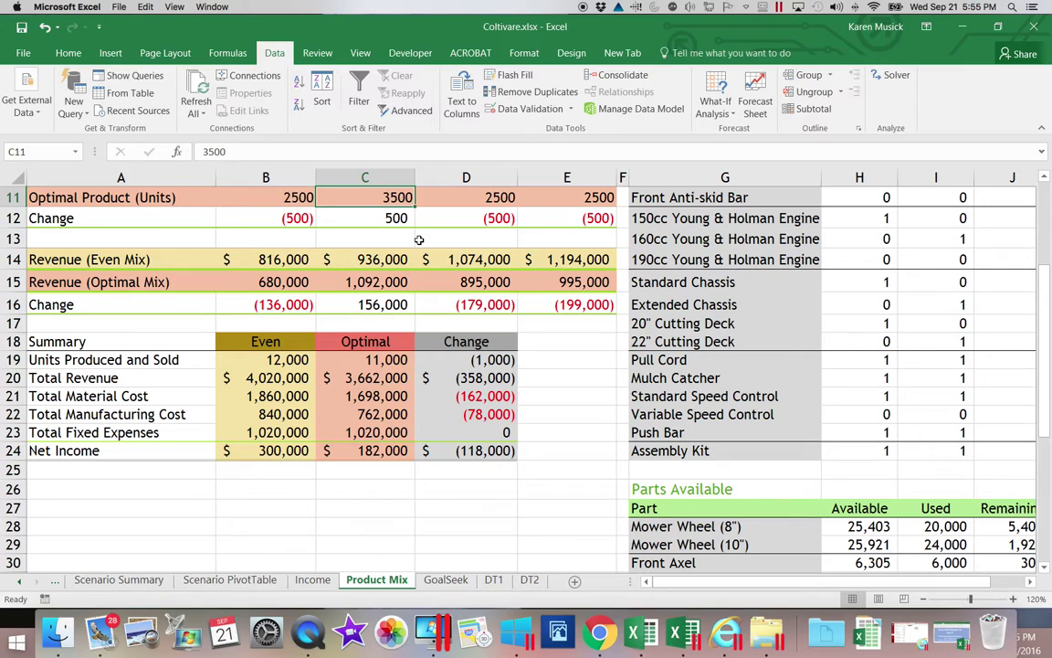
text(2500)
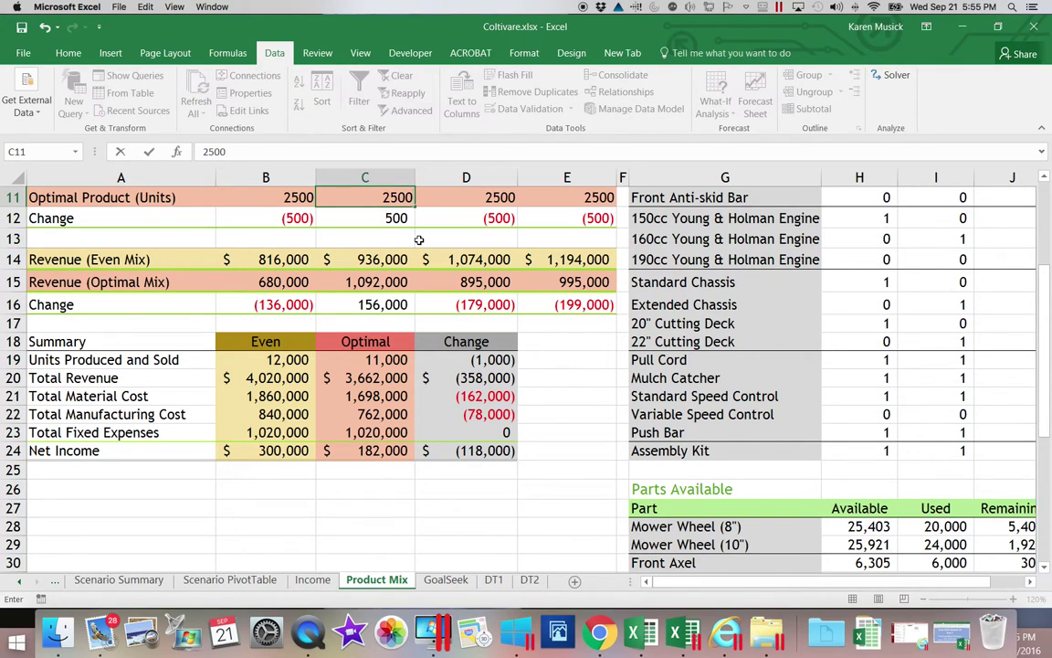
key(Tab)
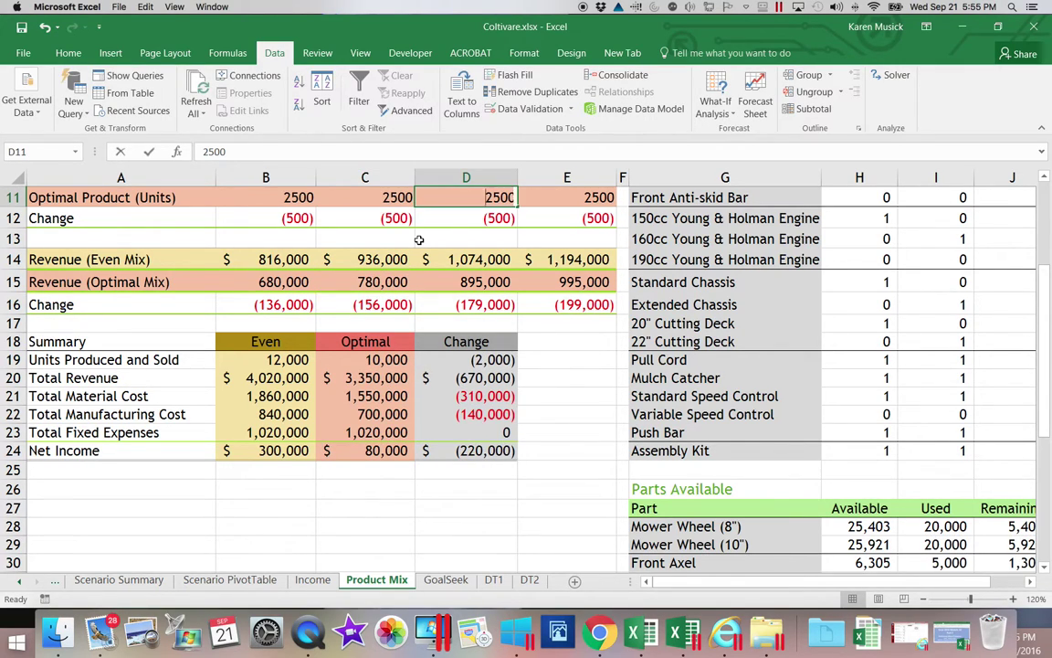
Step: Change the optimal product units for CL160AW and CL190AW in D11 and E11 to 3500 each
text(30)
key(BackSpace)
text(500)
key(Tab)
text(3500)
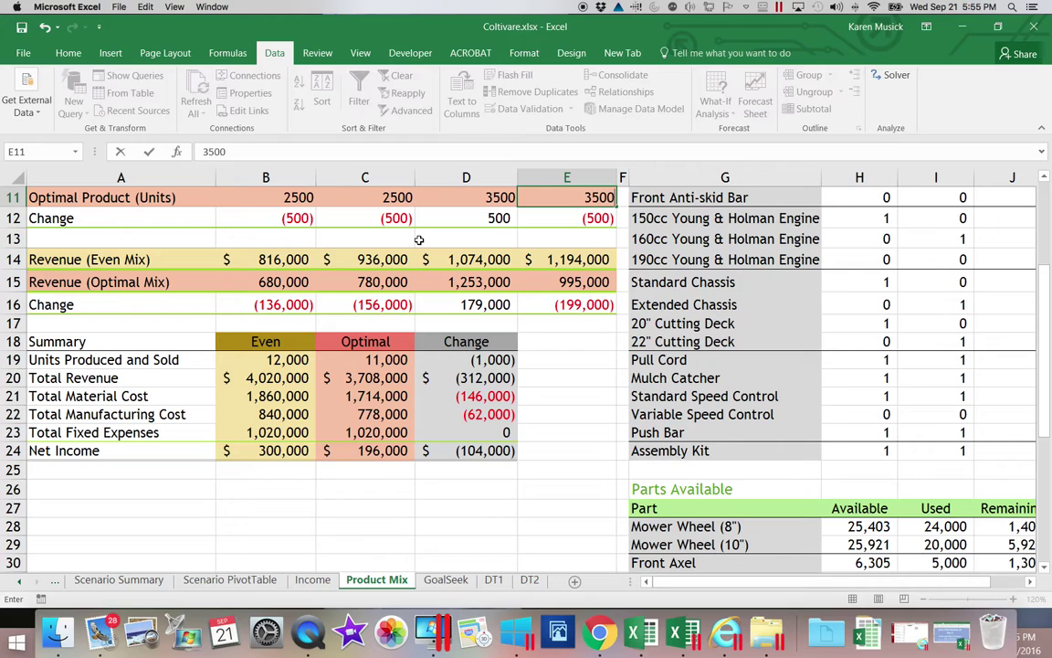
key(Return)
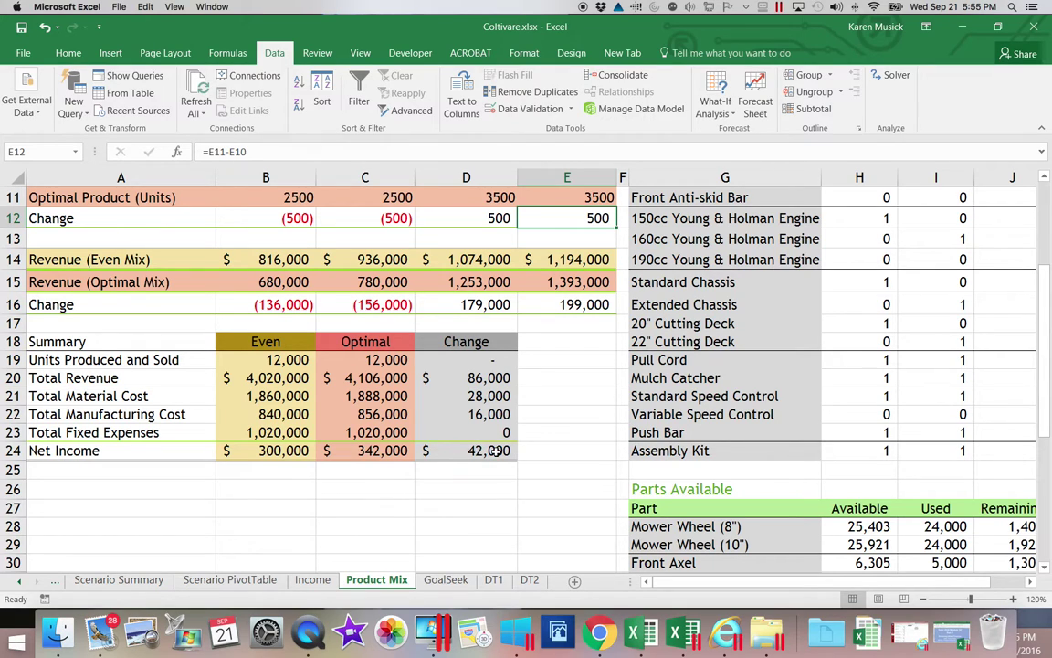
Step: Check every part's remaining quantity in the Parts Available table for shortages under the new product mix
click(1030, 581)
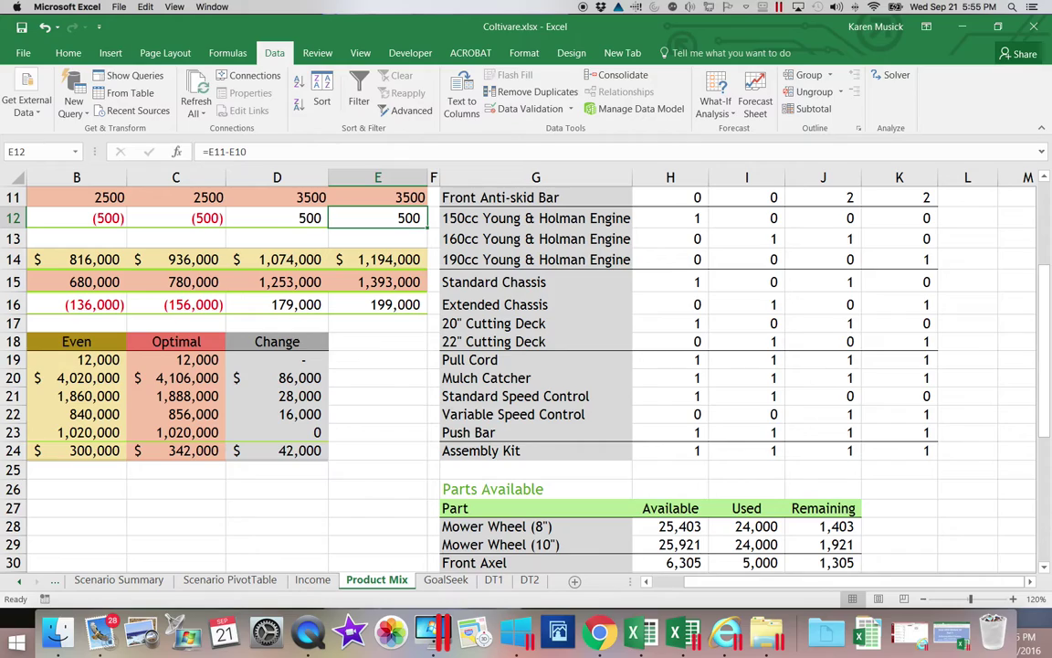
drag(1044, 422, 1042, 441)
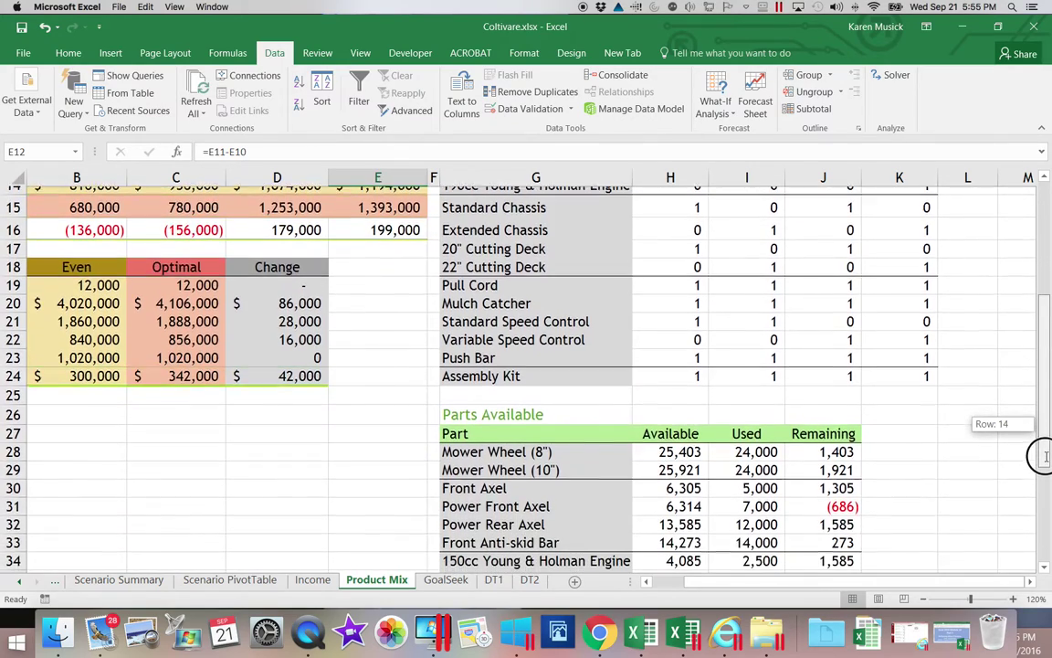
drag(1041, 456, 1042, 471)
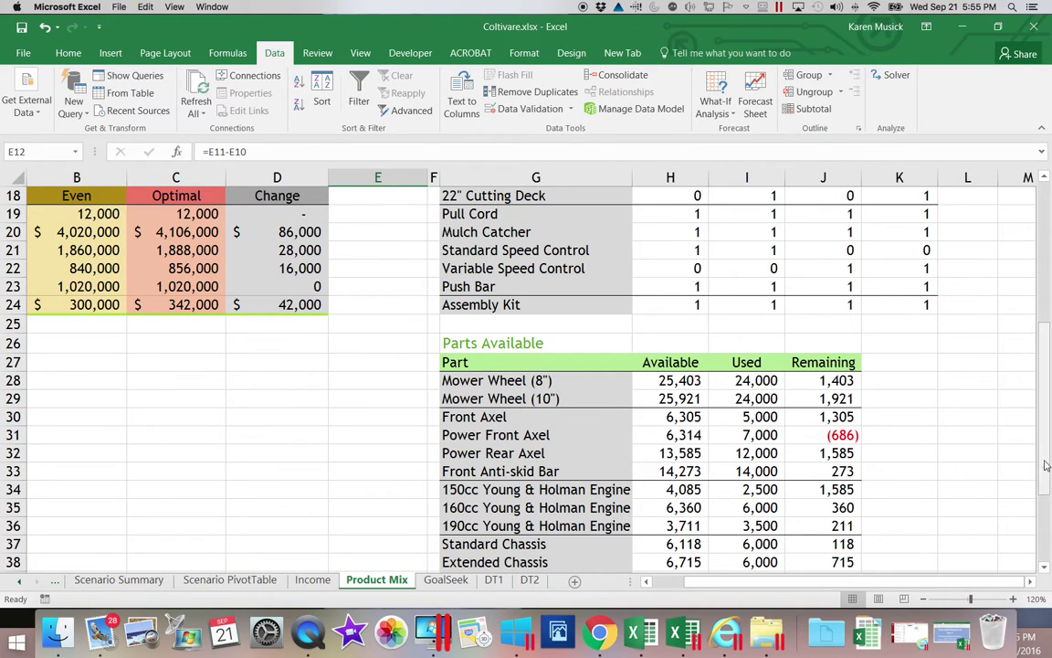
drag(1045, 464, 1042, 535)
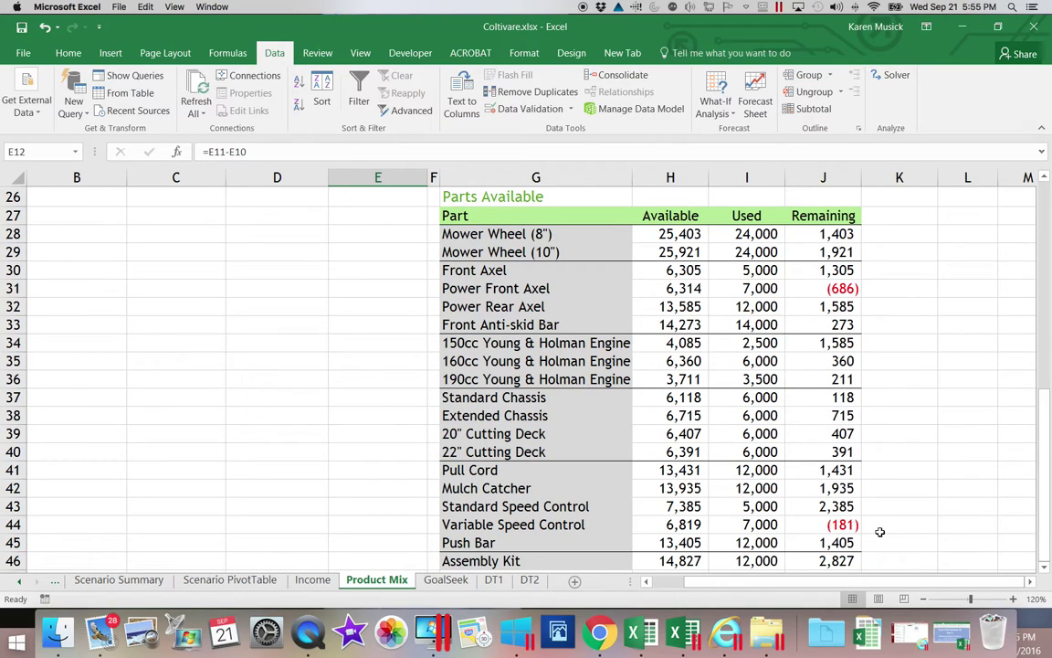
drag(1041, 547, 1042, 527)
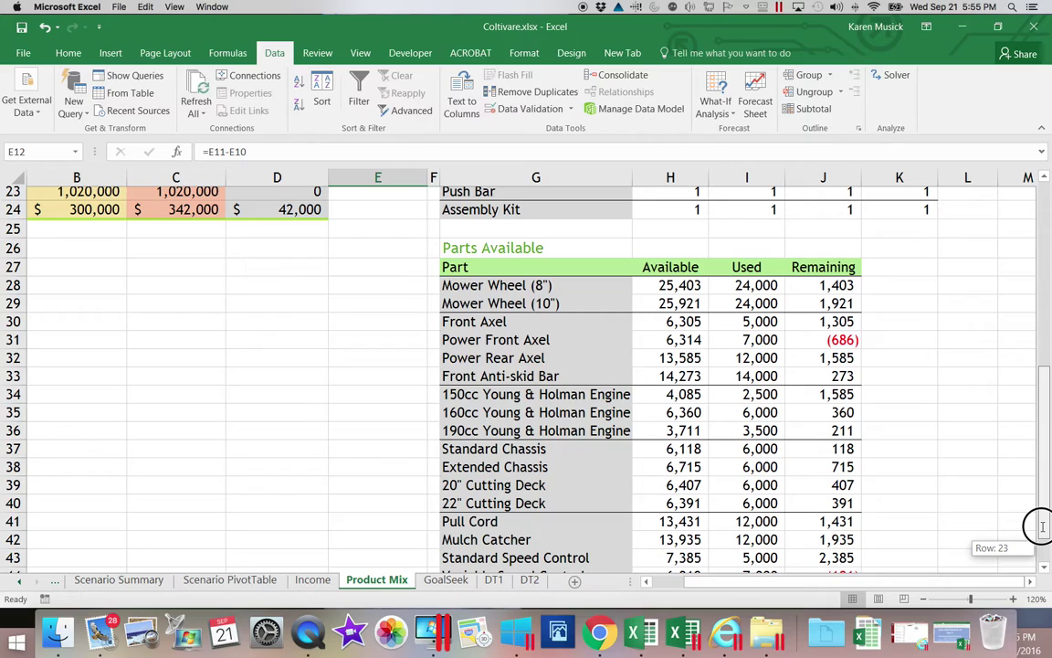
drag(1042, 527, 1044, 531)
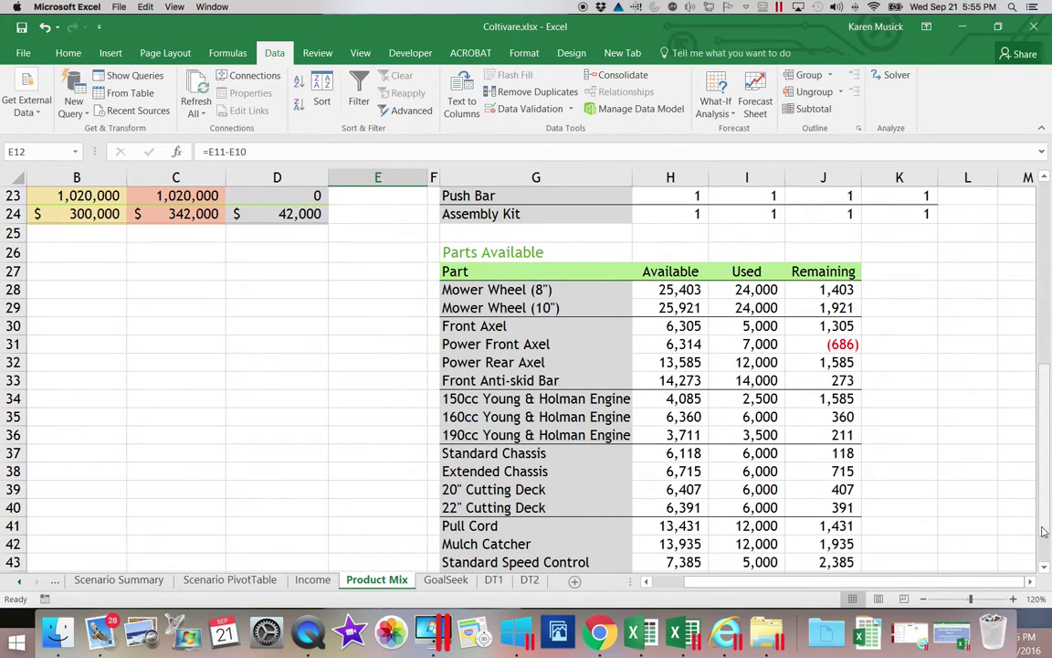
Step: Compare the optimal product units for CL160AW and CL190AW with the parts required per unit and the parts available
drag(1040, 443, 1042, 252)
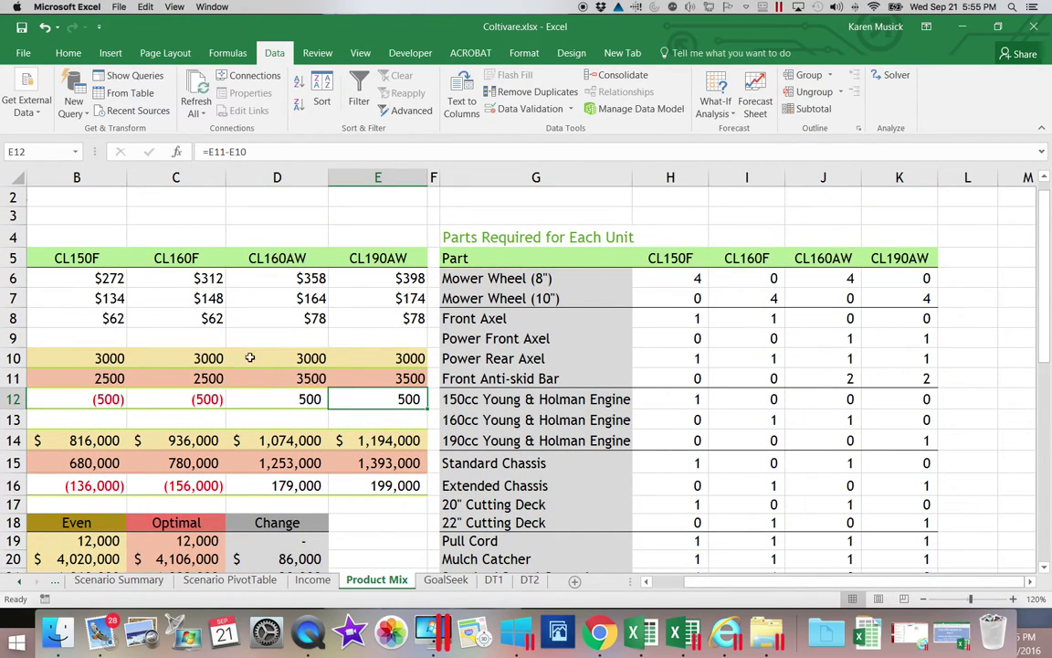
drag(276, 378, 360, 381)
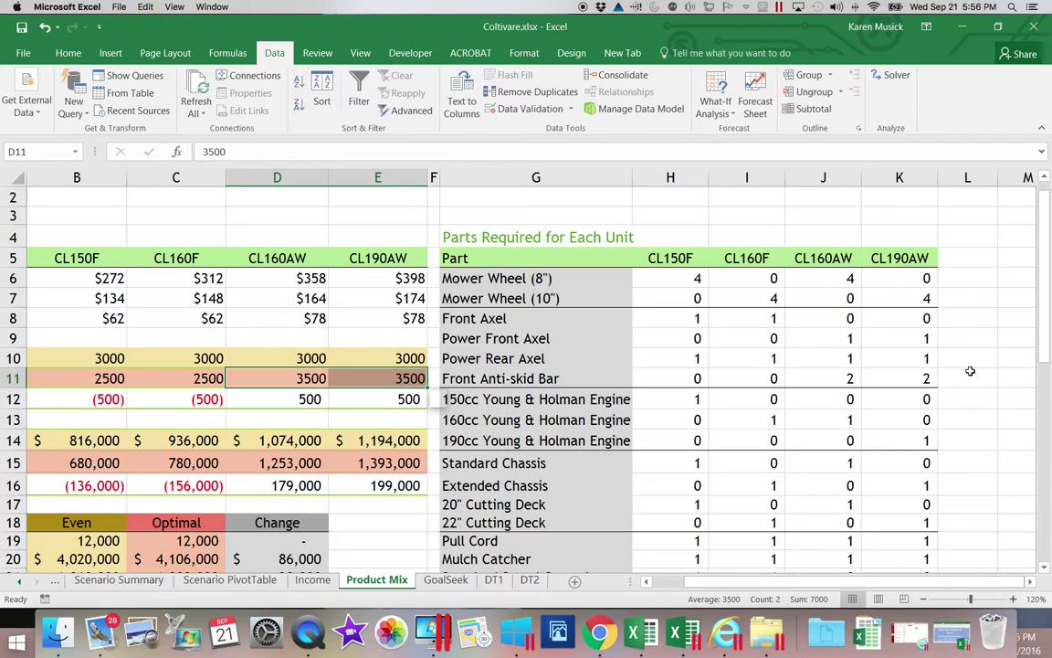
drag(1044, 352, 1042, 467)
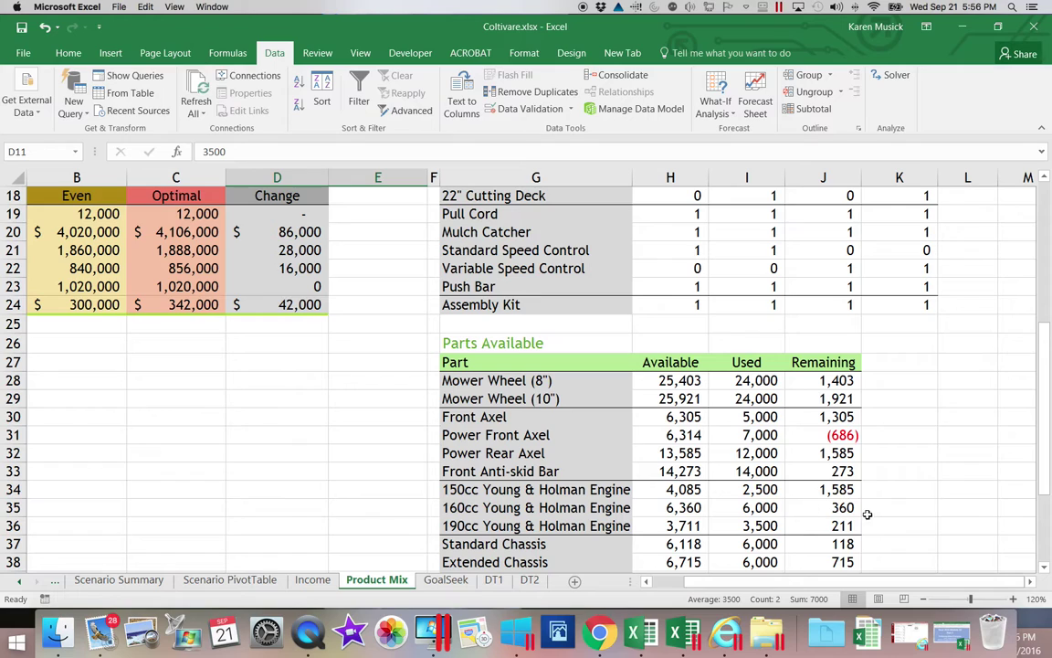
Step: Open Solver and set its objective to maximize the optimal net income in C24
scroll(1046, 470, up, 6)
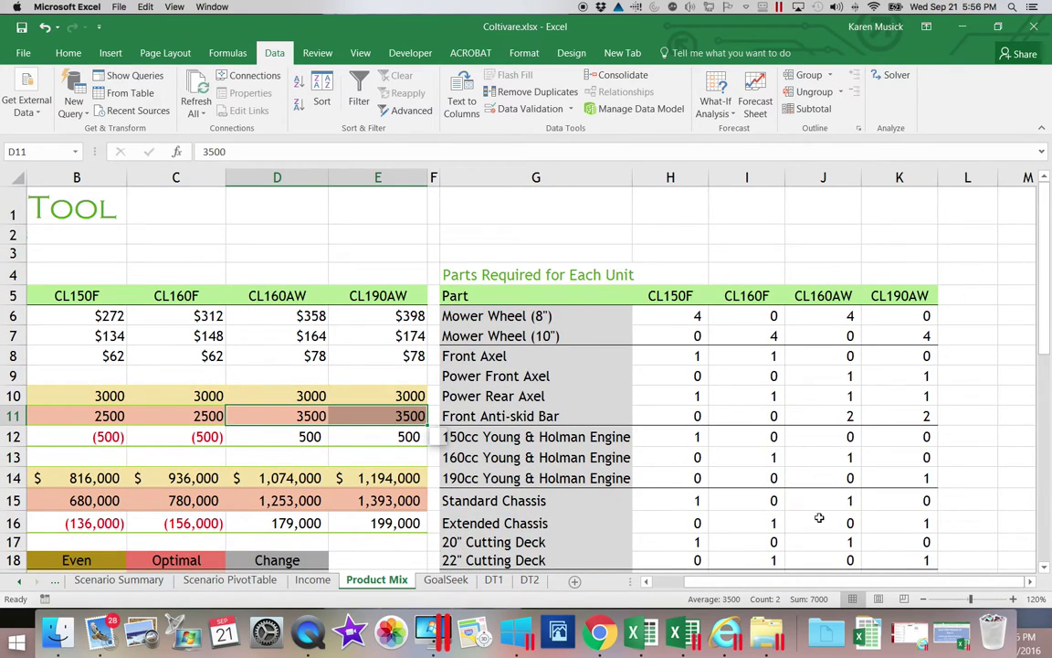
drag(751, 581, 742, 580)
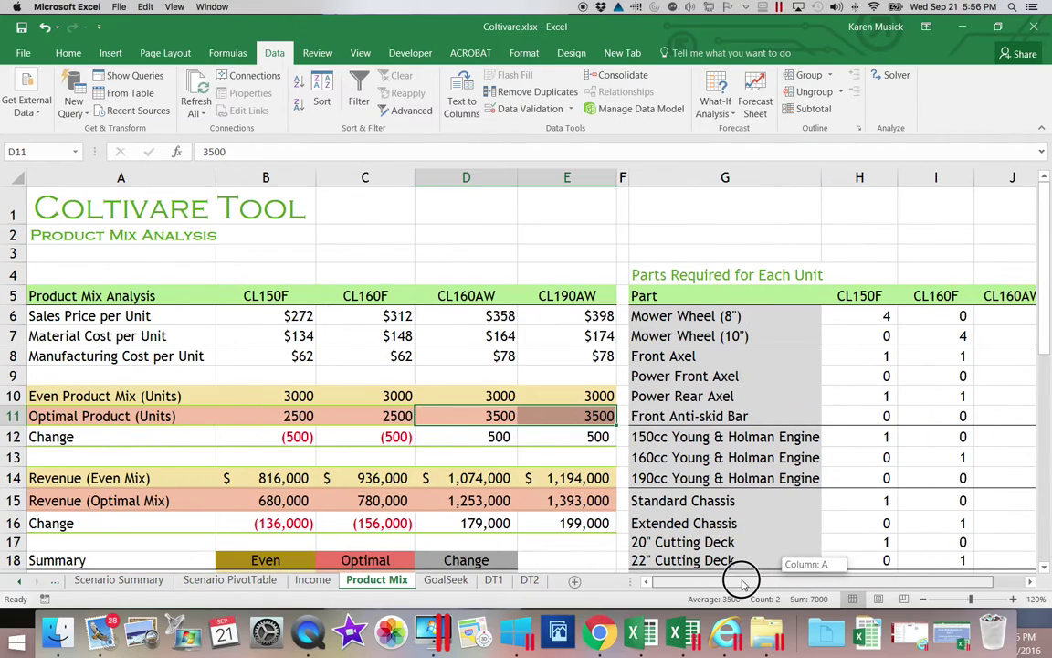
click(893, 77)
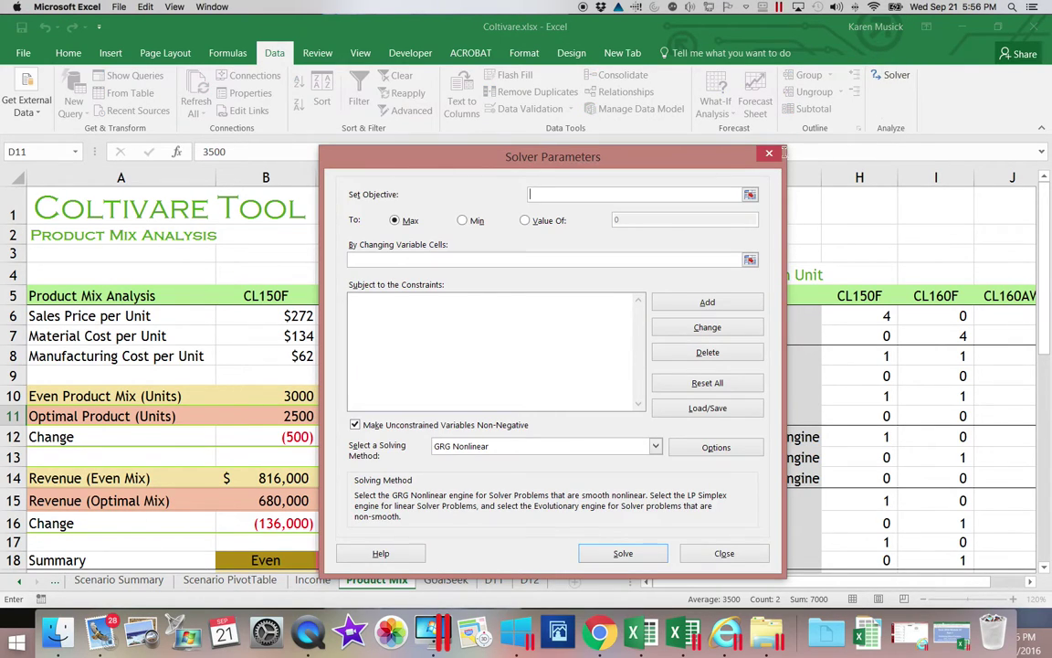
drag(639, 152, 869, 108)
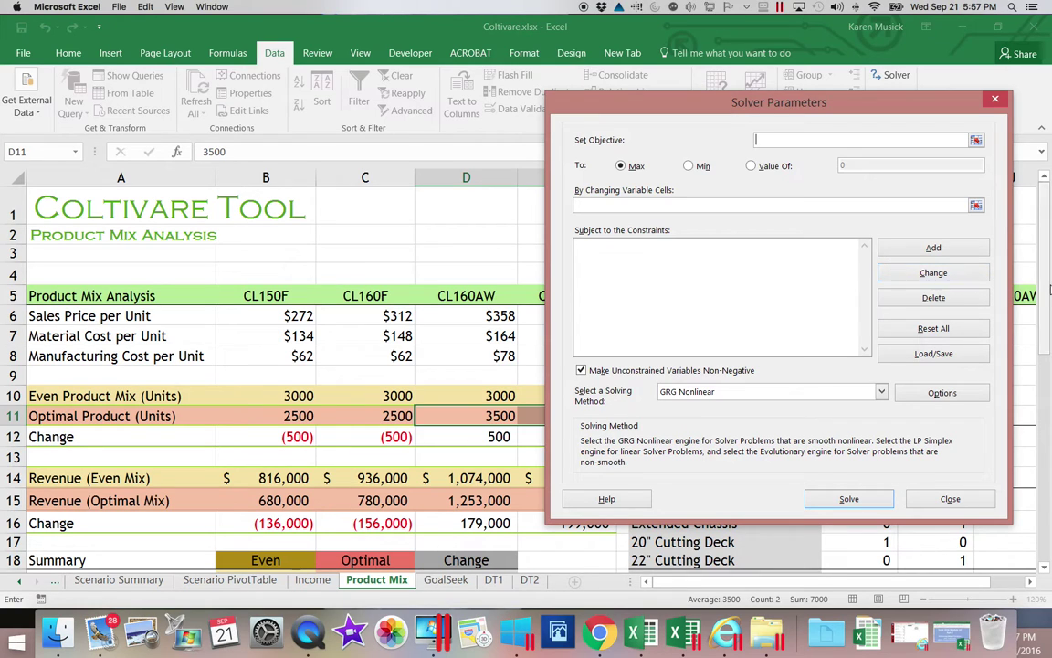
scroll(1042, 290, down, 1)
drag(1041, 290, 1042, 333)
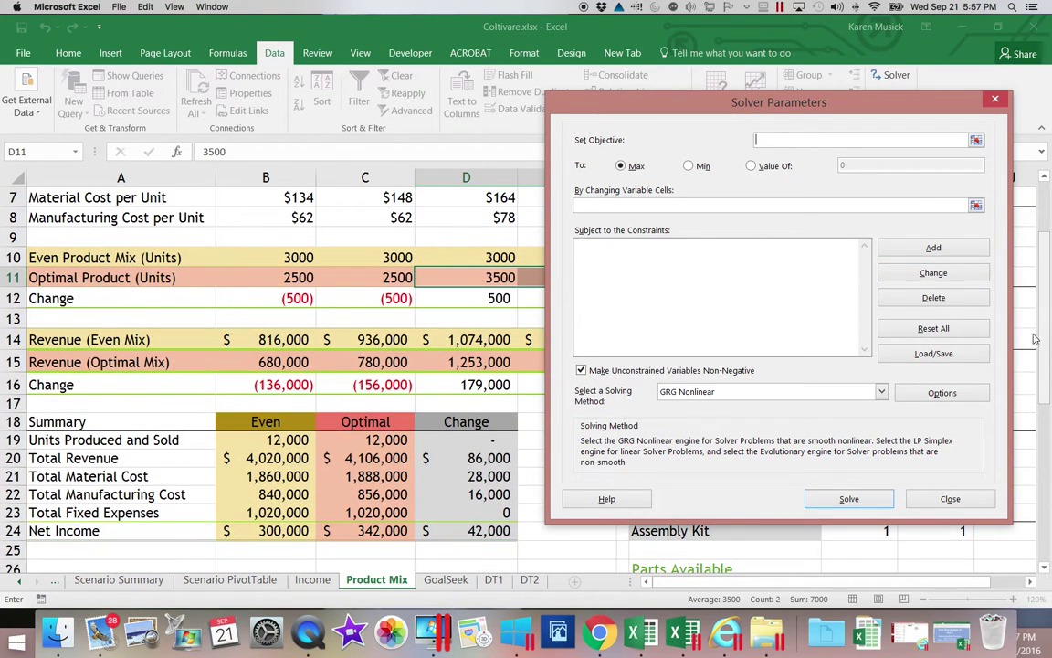
click(365, 533)
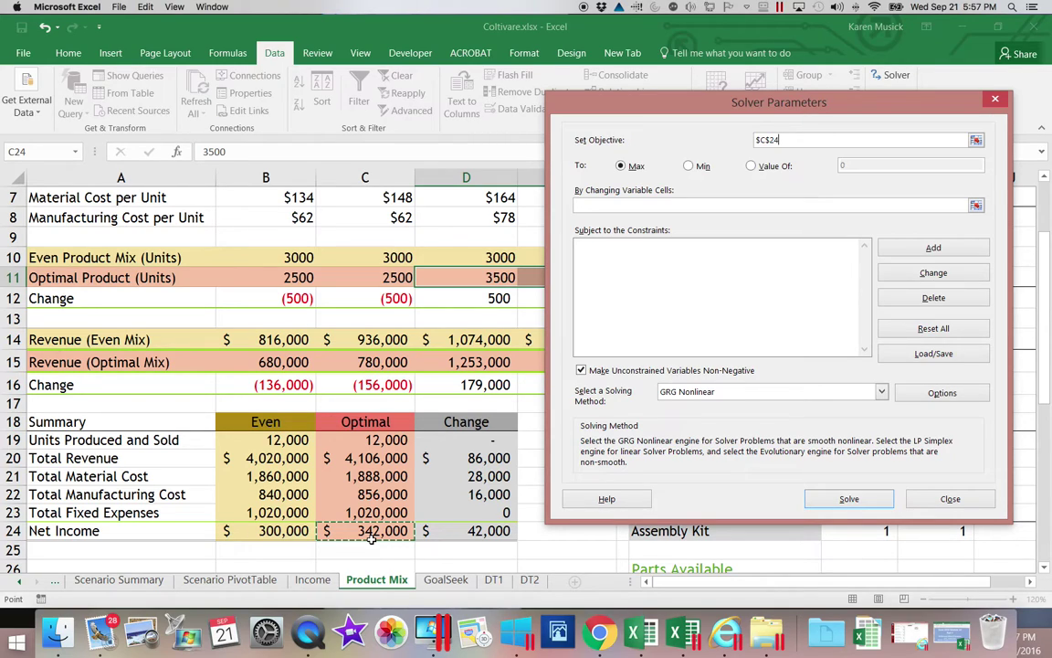
click(627, 167)
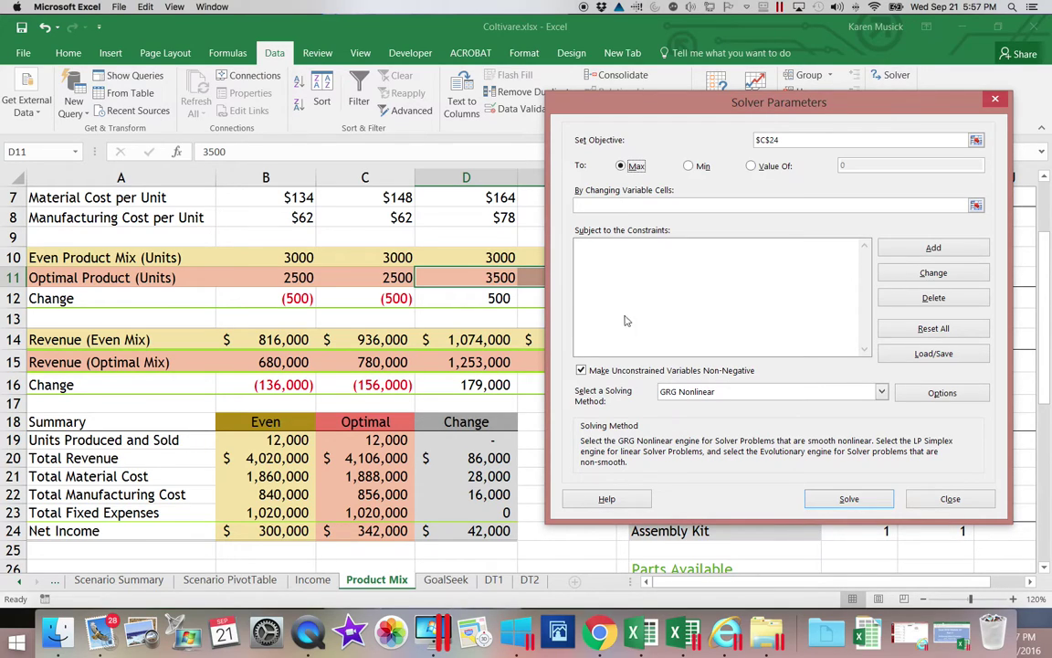
Step: Set the Solver's changing variable cells to the optimal product units in B11:E11
click(605, 205)
drag(673, 106, 744, 141)
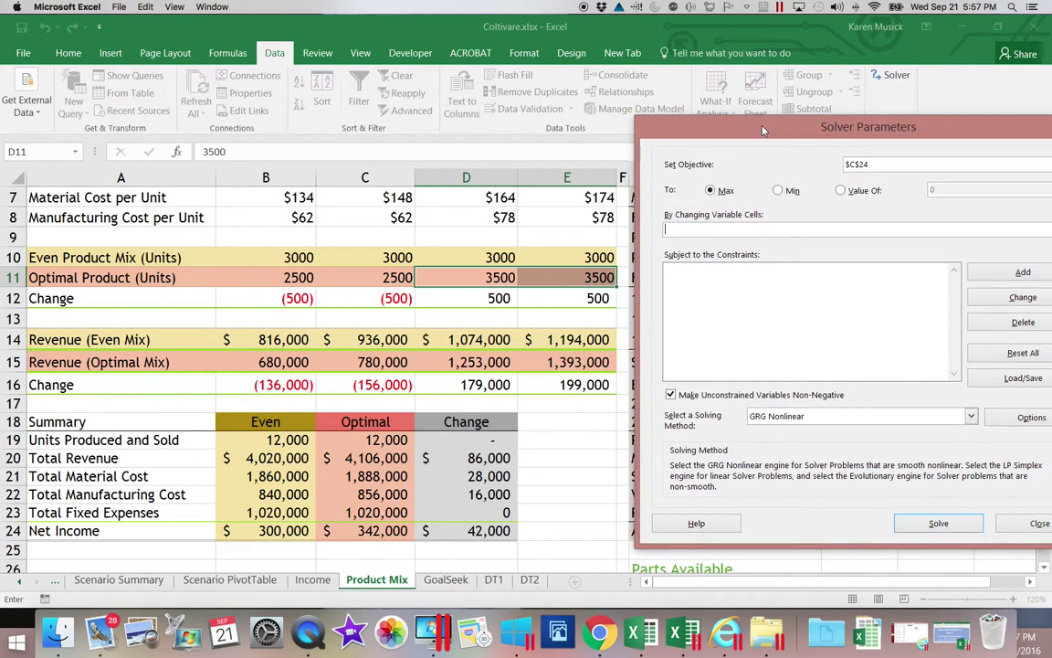
click(291, 278)
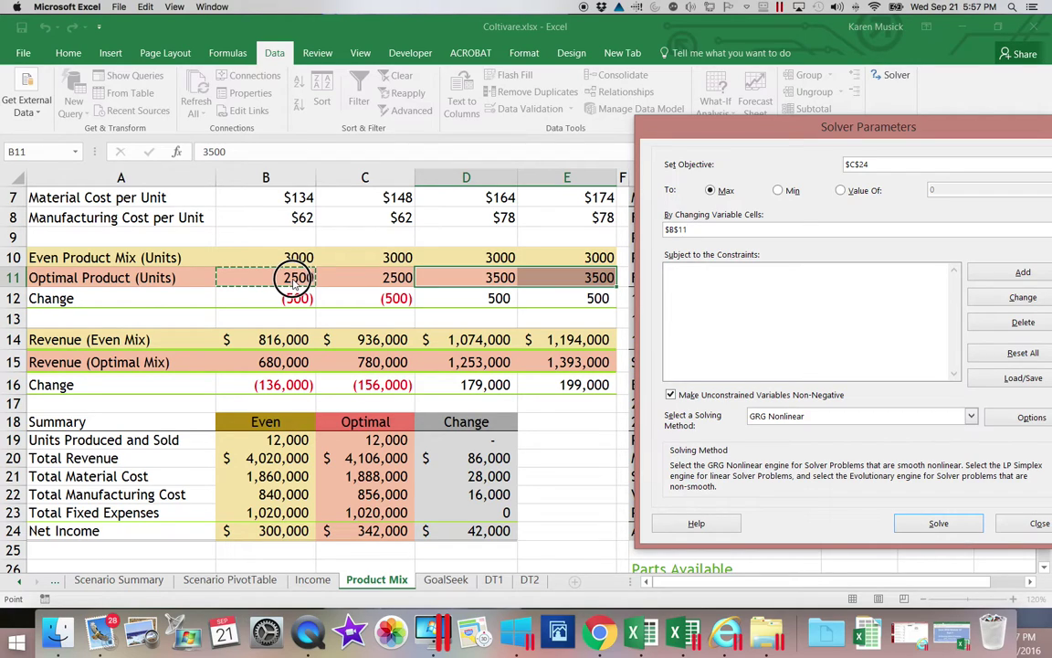
drag(292, 279, 543, 282)
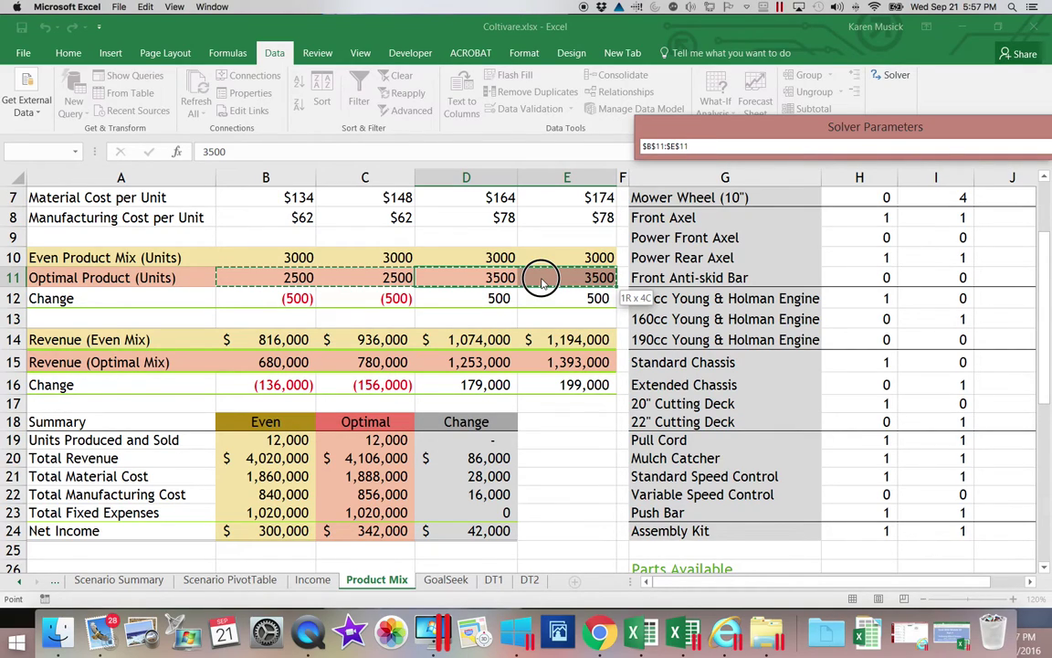
drag(543, 282, 542, 277)
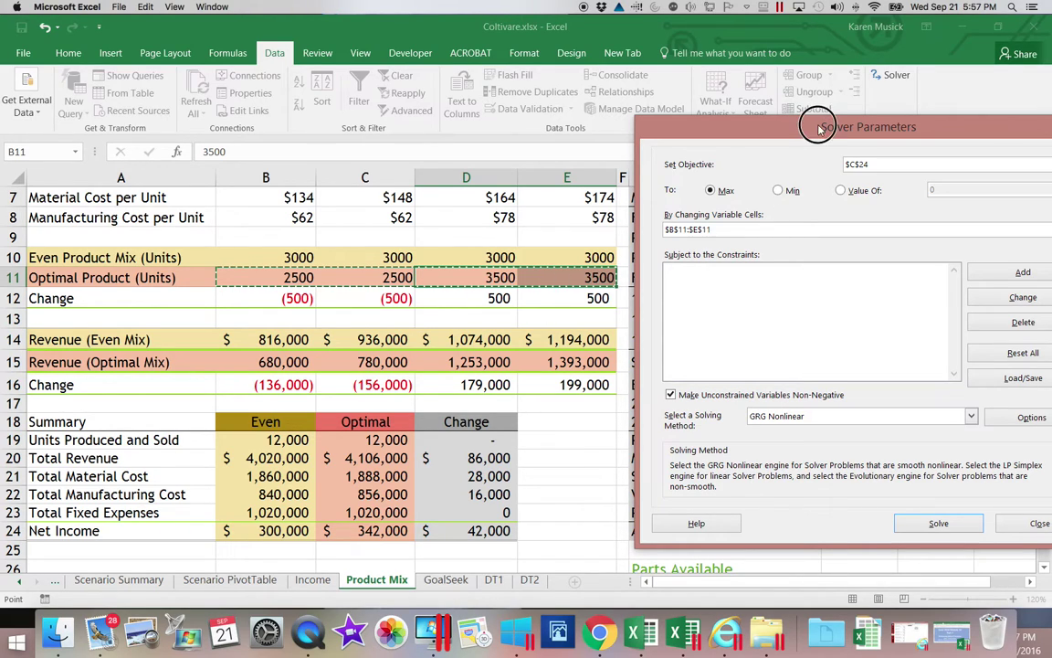
drag(812, 127, 700, 68)
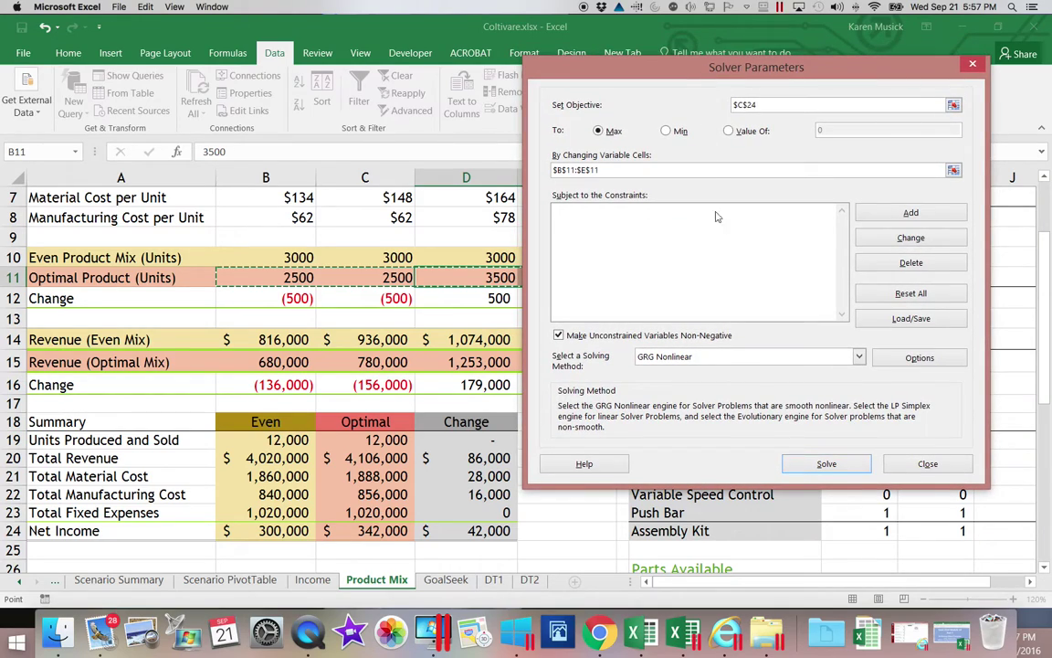
Step: Run Solver without any constraints, and restore the original values
click(833, 467)
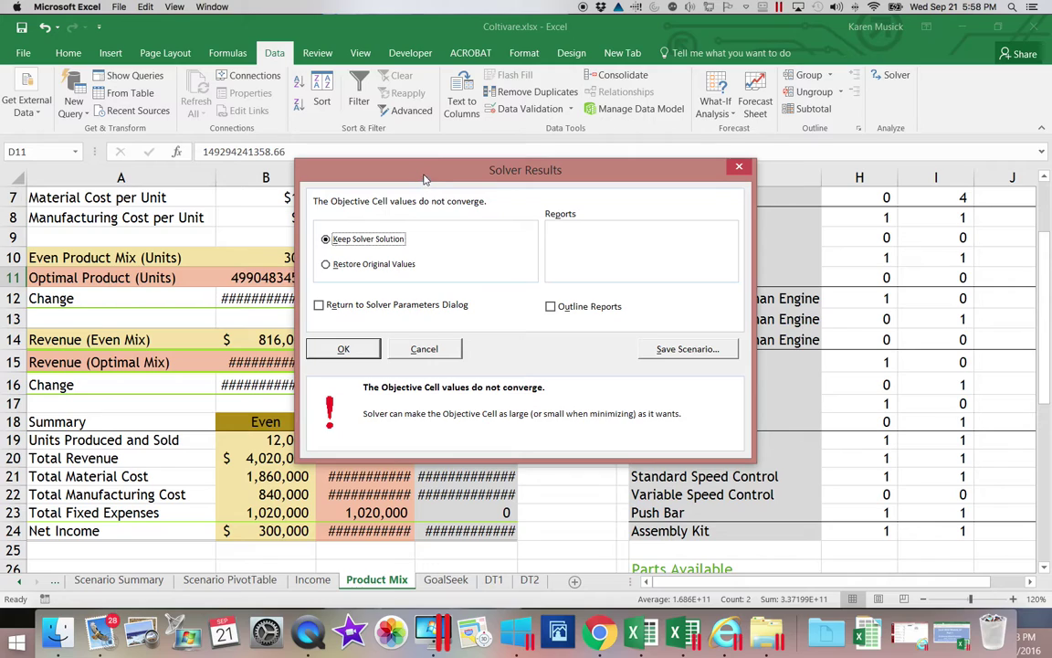
drag(425, 178, 671, 190)
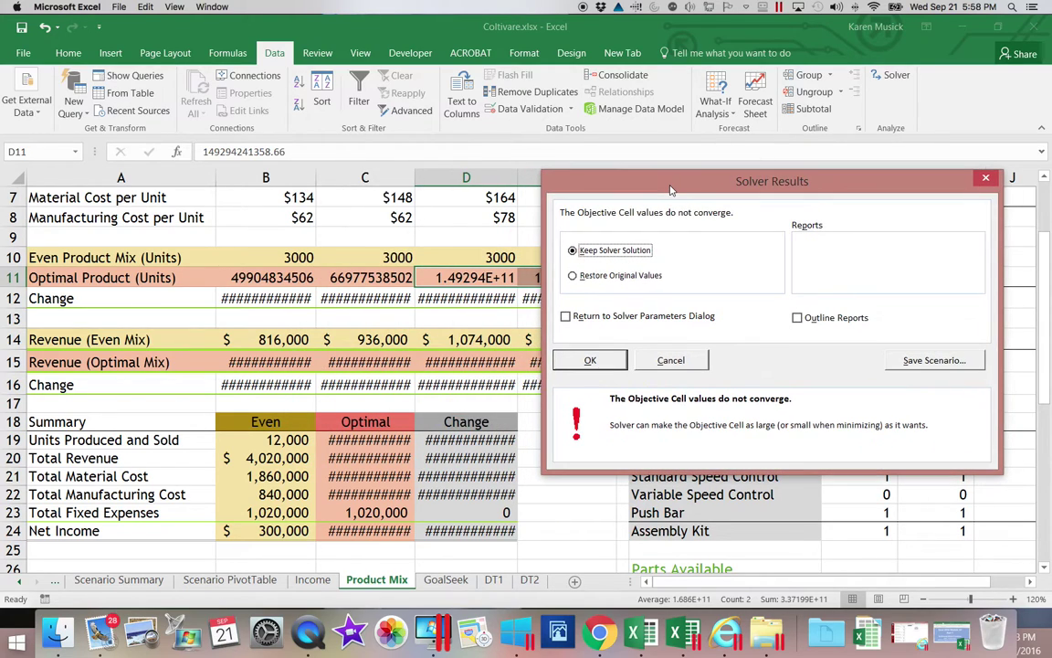
click(574, 276)
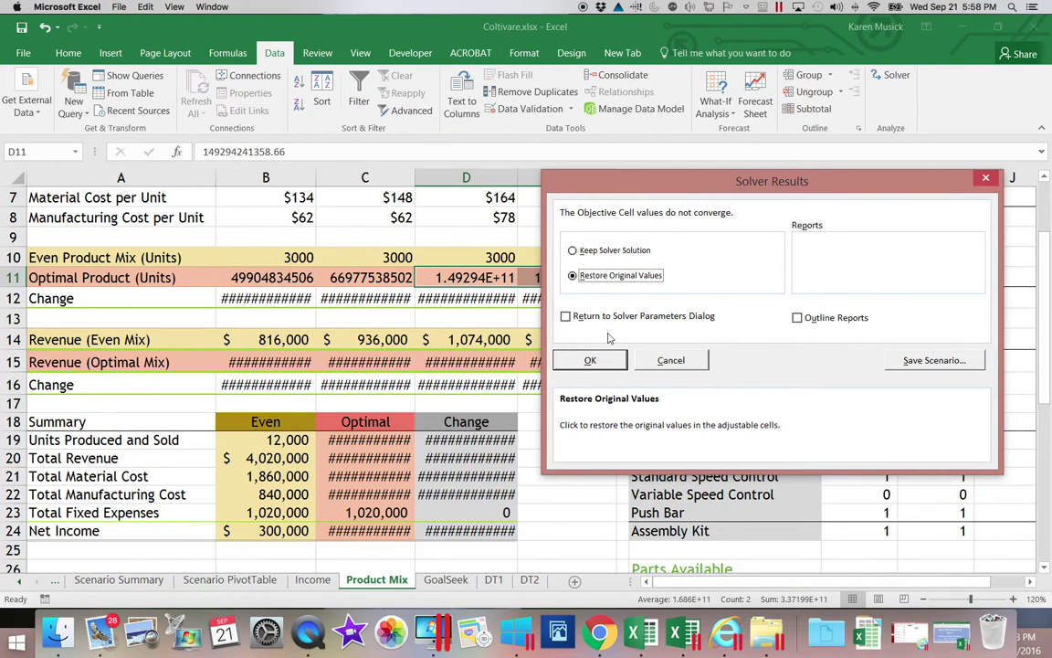
click(595, 360)
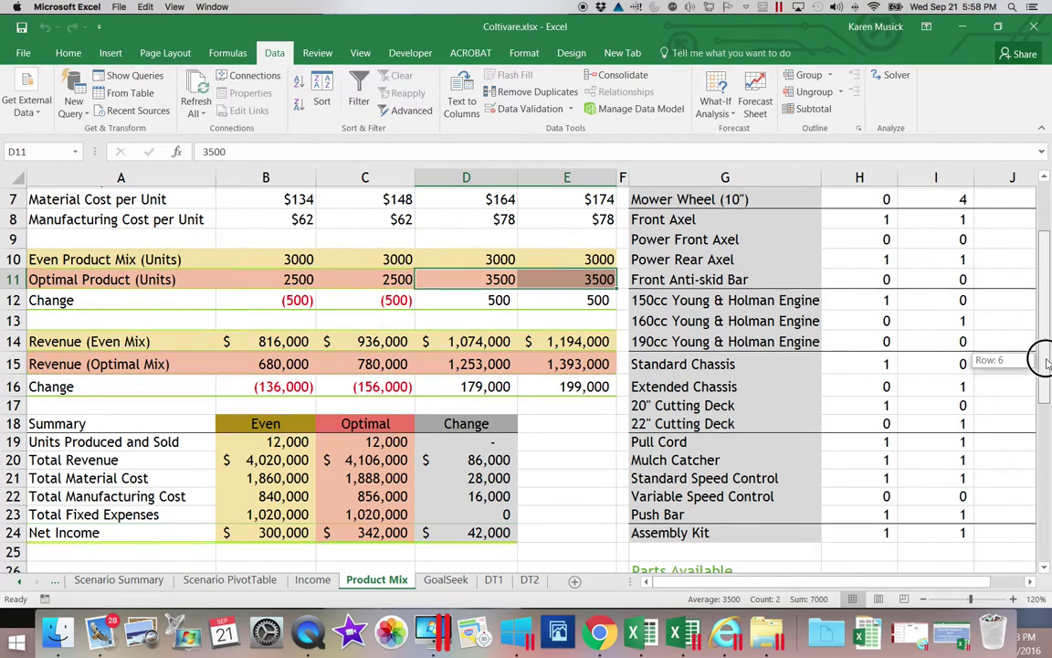
Step: Reopen Solver and add a constraint that the optimal units produced and sold in C19 equal 12000
drag(1044, 361, 1045, 235)
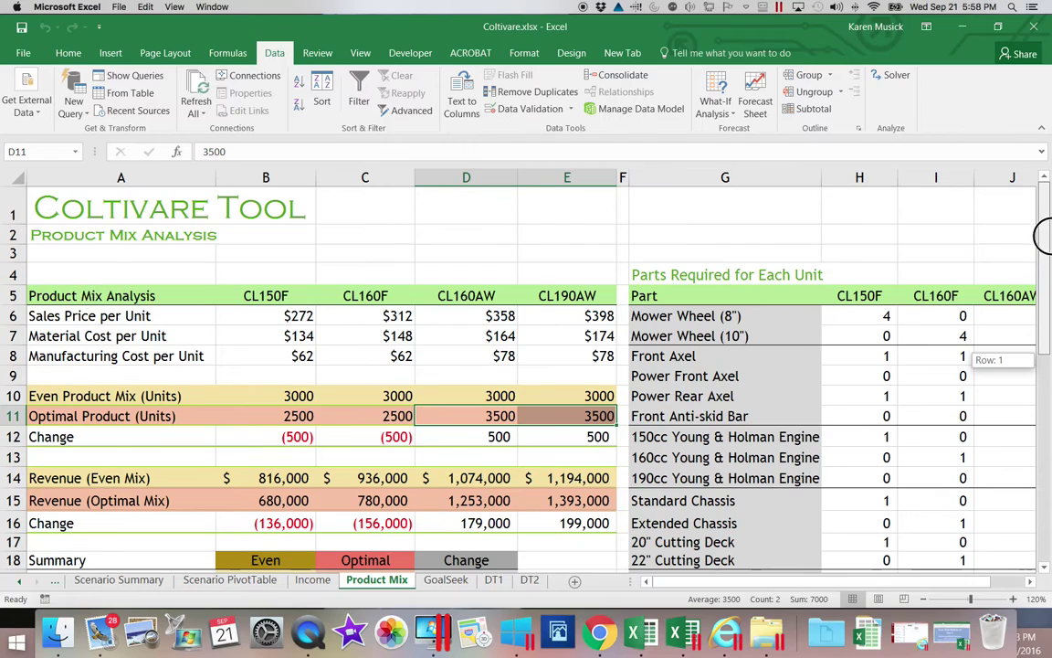
click(892, 77)
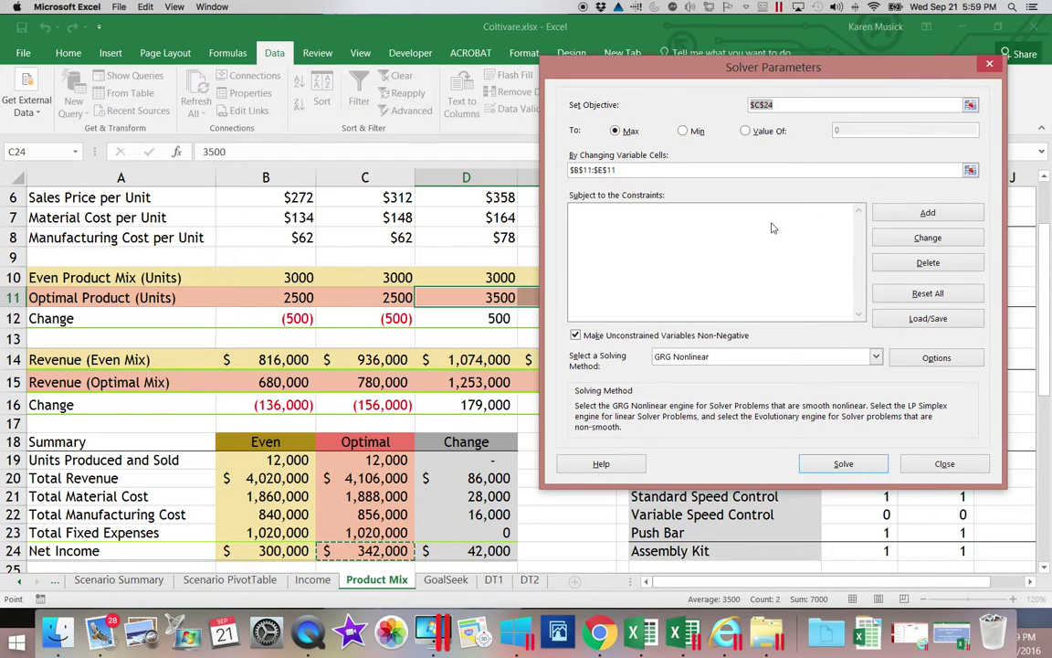
click(742, 225)
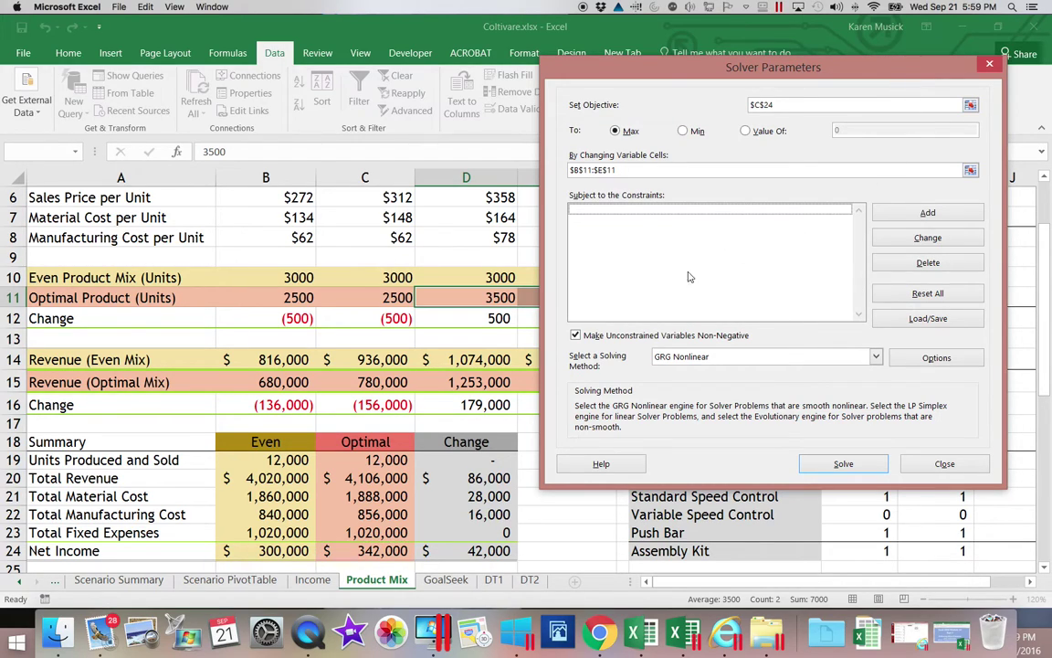
click(936, 218)
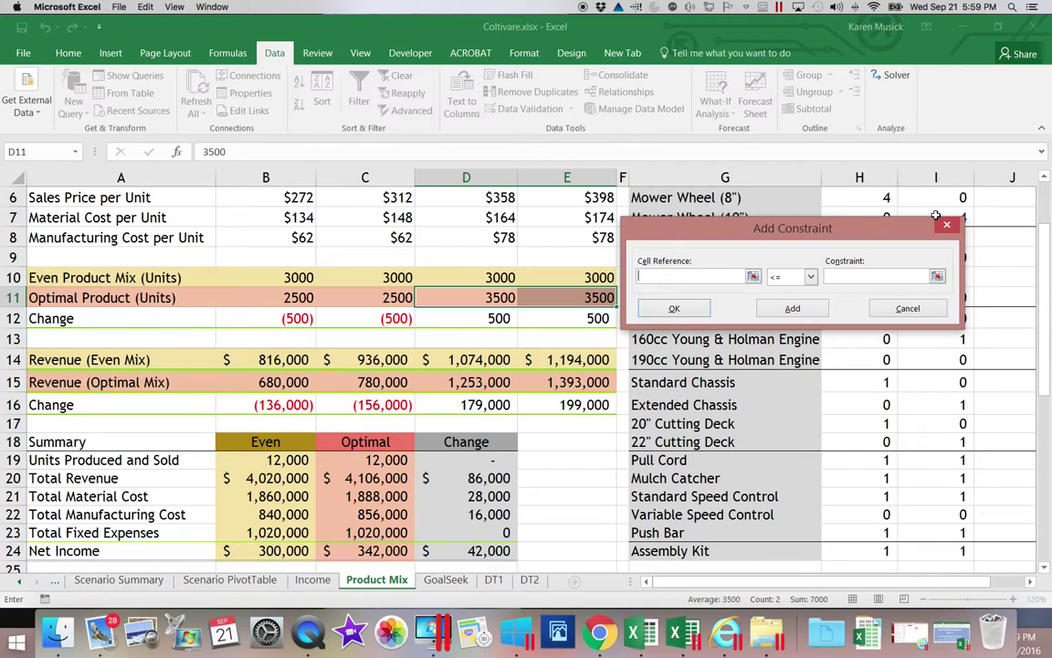
scroll(935, 217, right, 2)
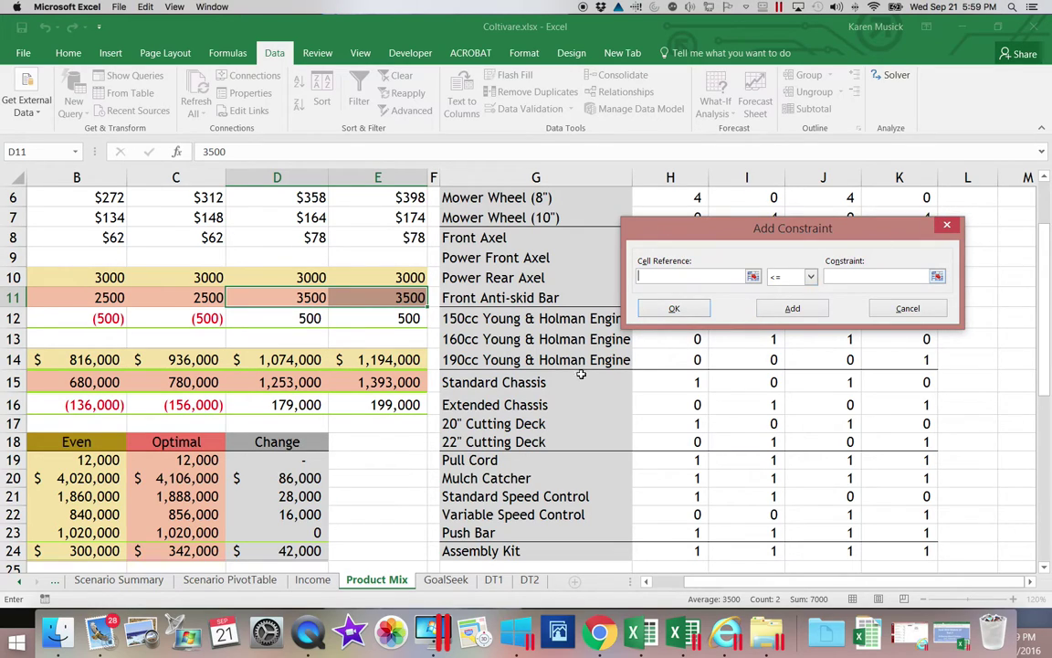
click(203, 459)
scroll(660, 582, left, 2)
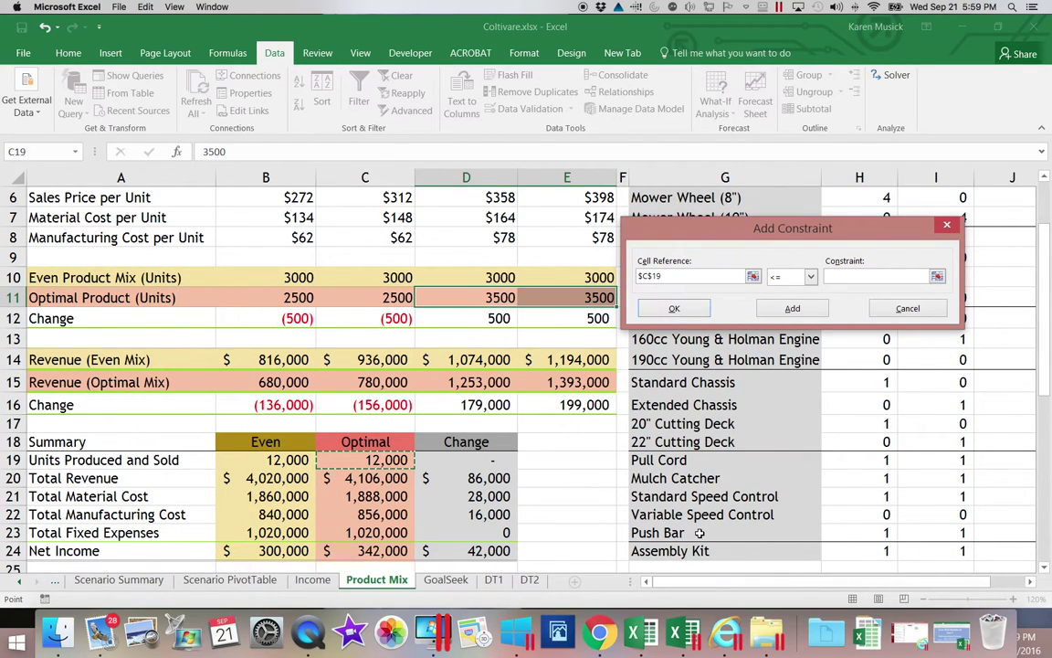
click(810, 277)
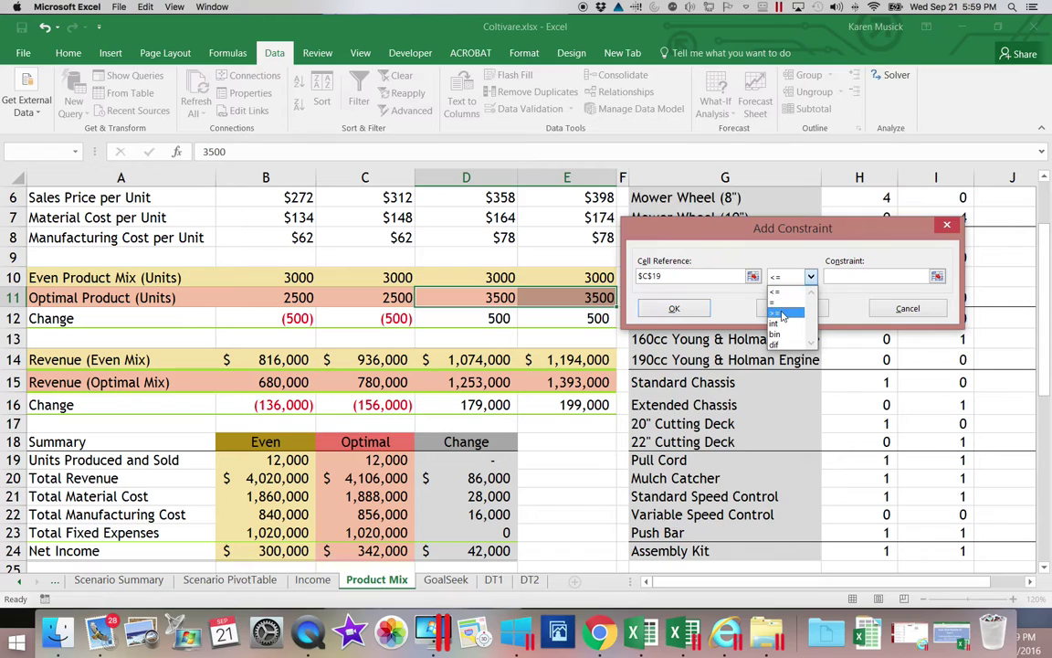
click(781, 302)
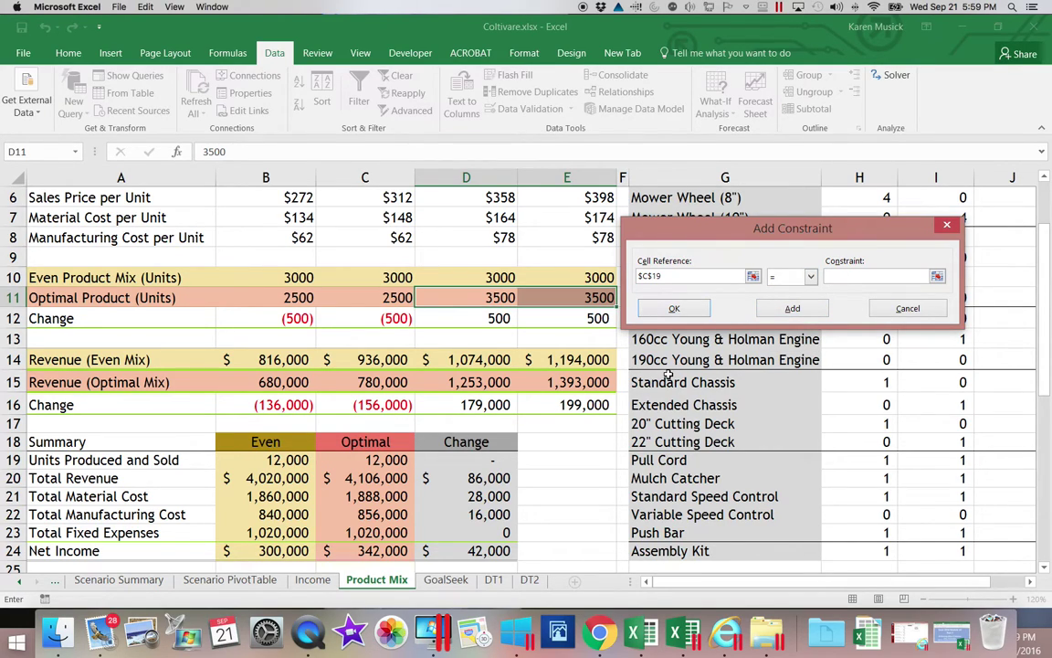
text(12000)
click(677, 309)
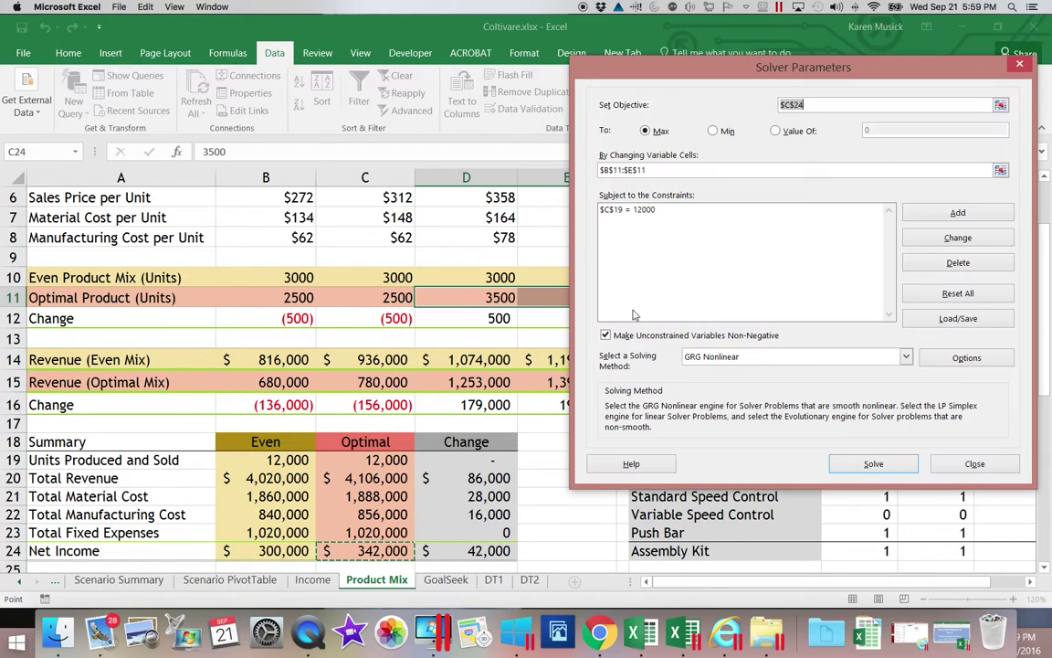
Step: Add a constraint requiring the optimal product units in B11:E11 to be greater than or equal to 2500
click(951, 214)
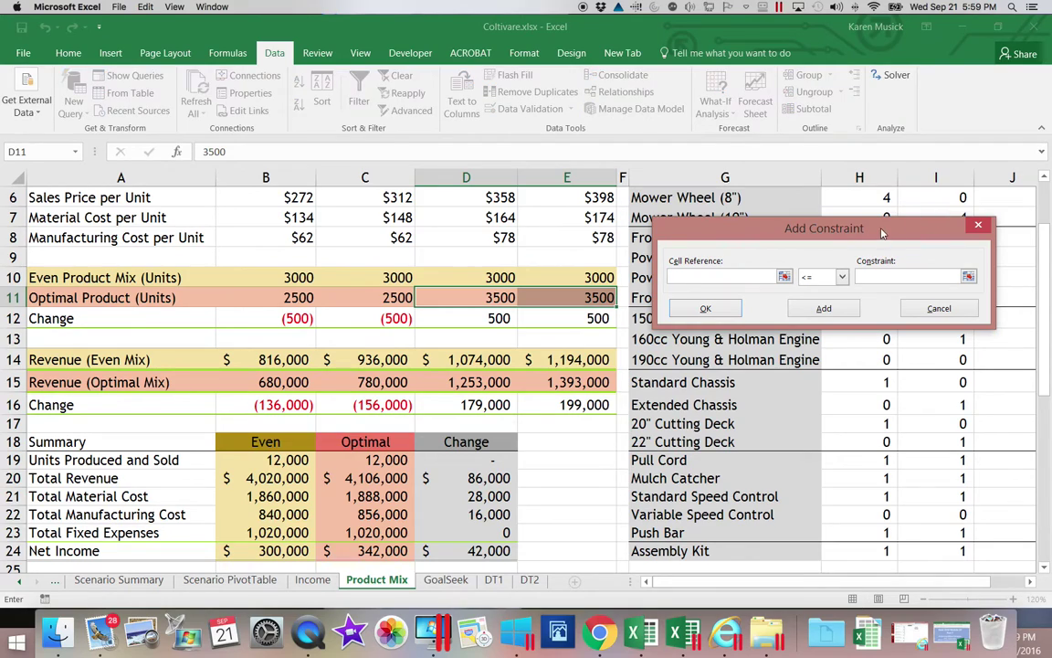
drag(881, 233, 572, 151)
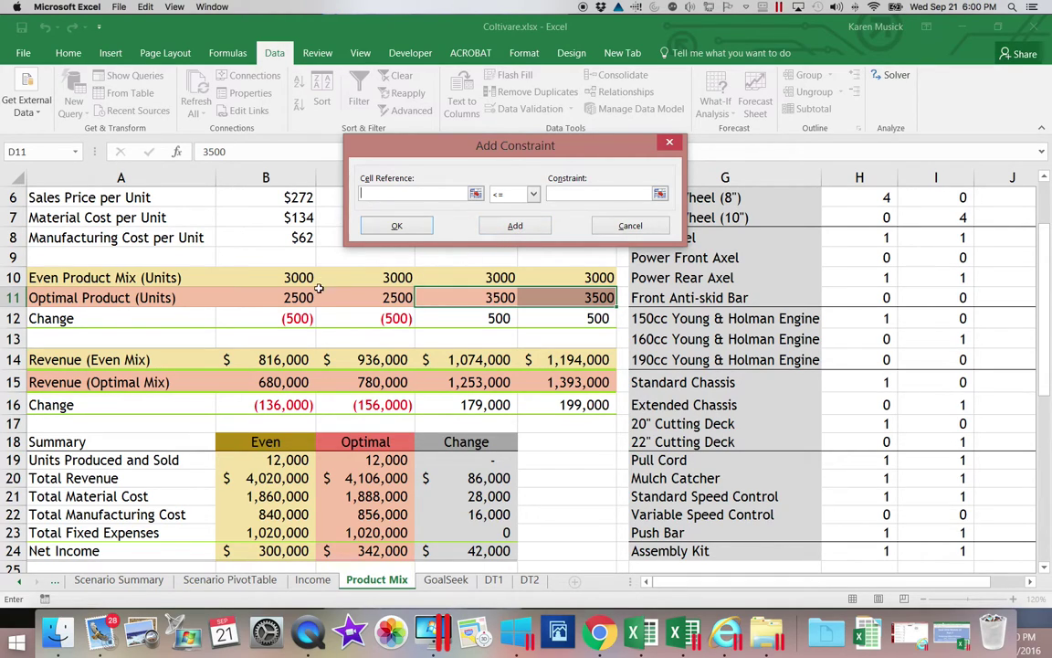
drag(319, 290, 556, 294)
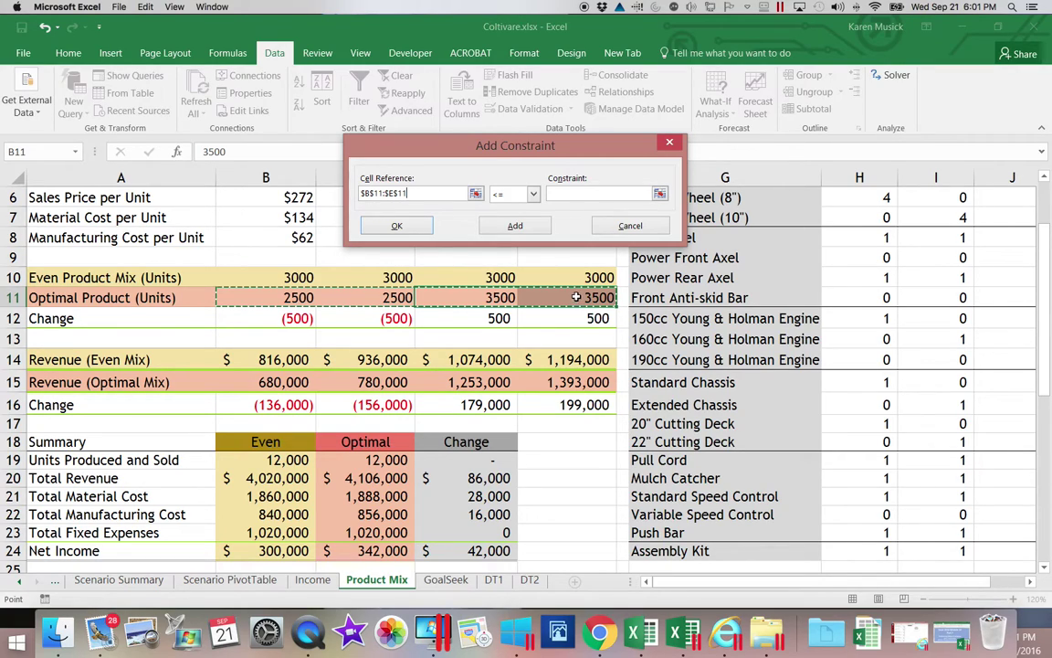
click(533, 194)
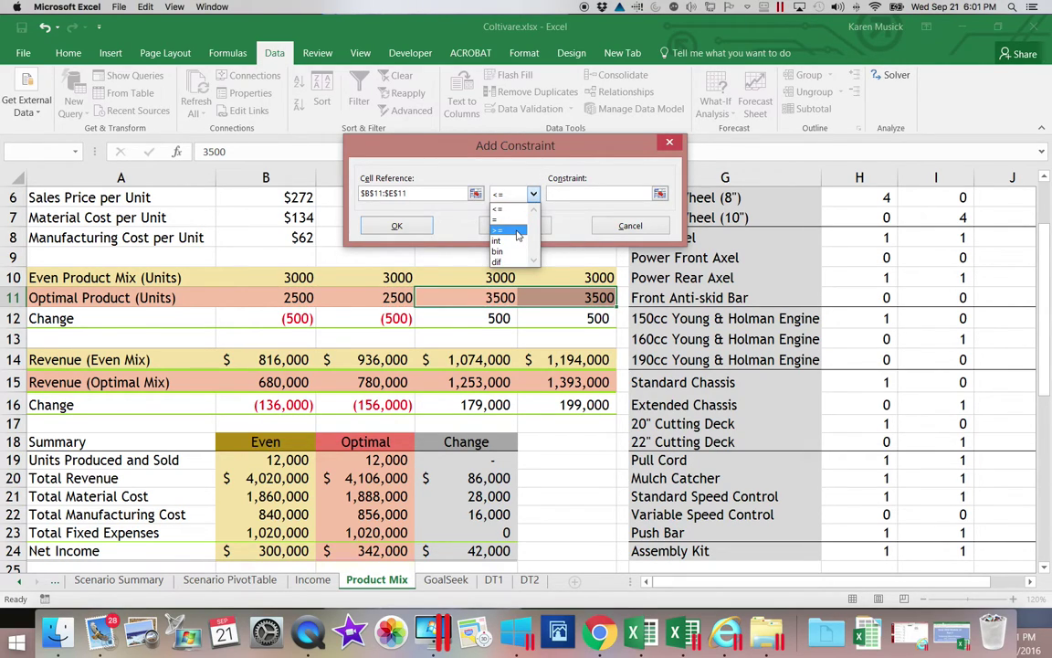
click(517, 232)
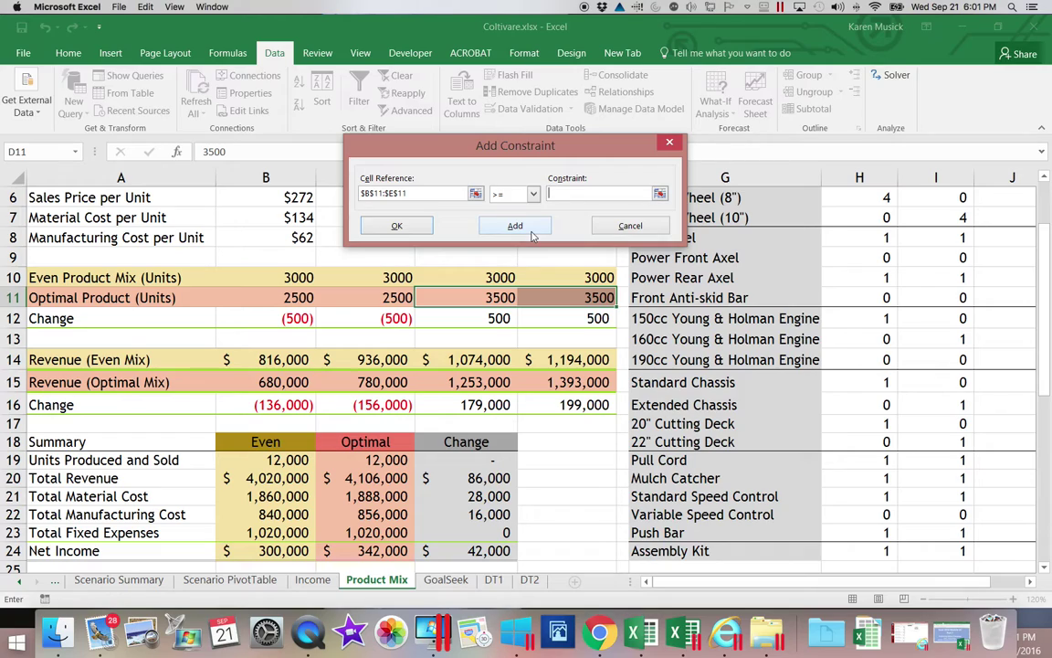
text(2500)
click(532, 230)
Step: Try to add an integer constraint on the even product mix units in B10:E10
drag(273, 276, 548, 279)
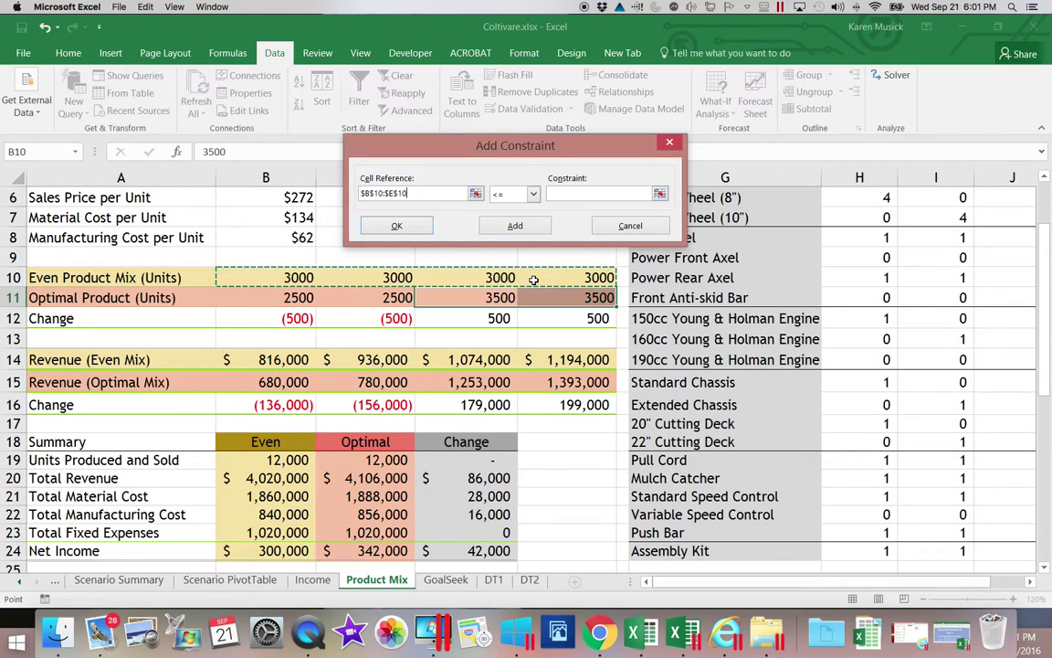
click(533, 195)
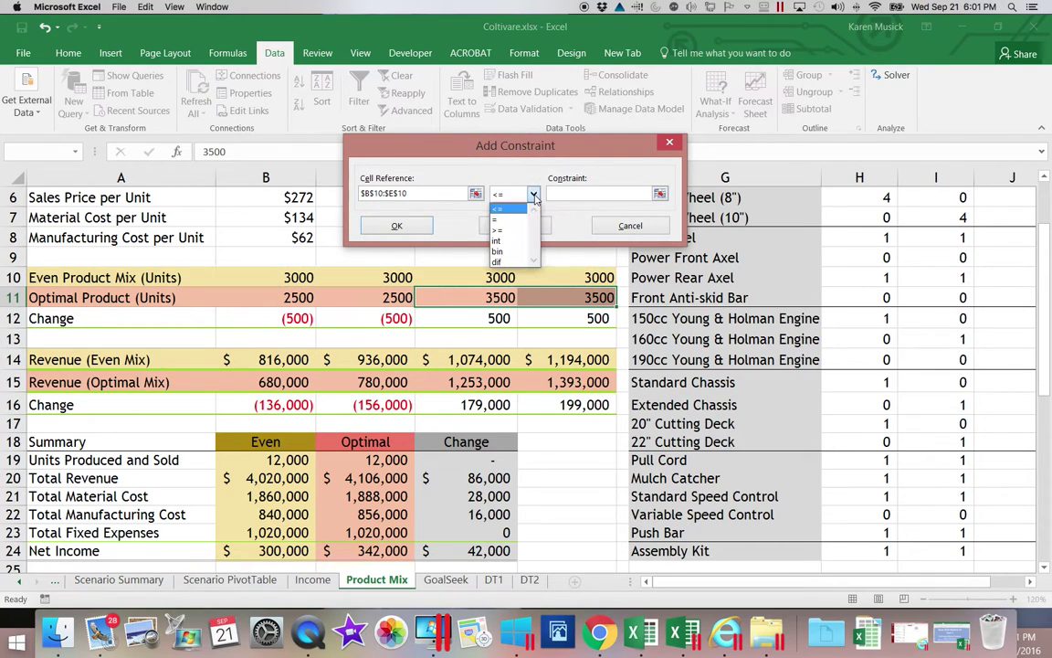
click(498, 242)
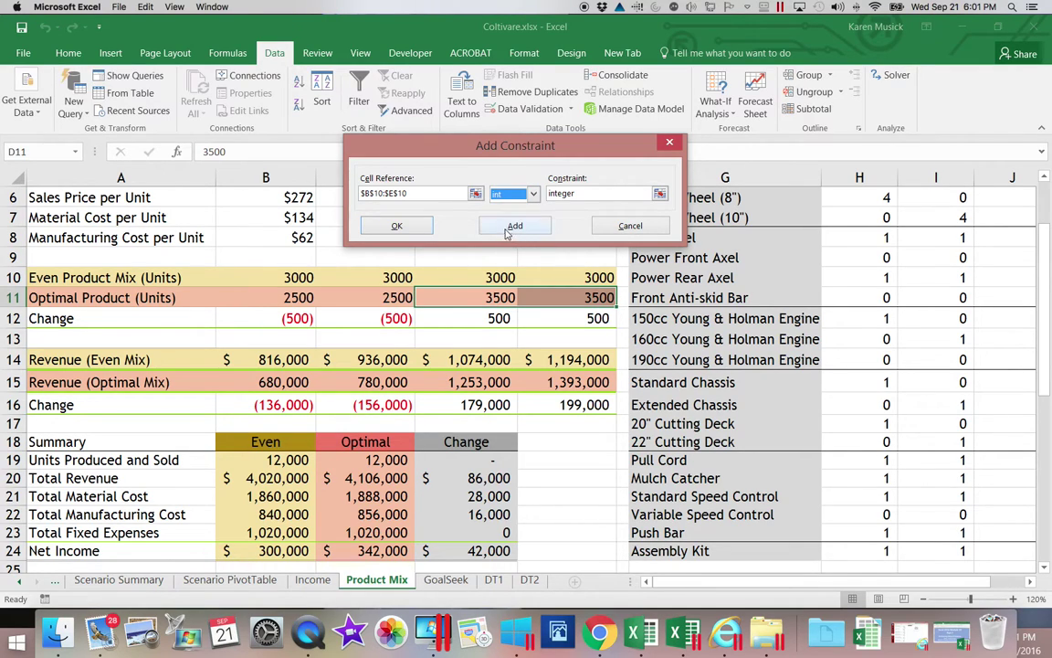
click(505, 227)
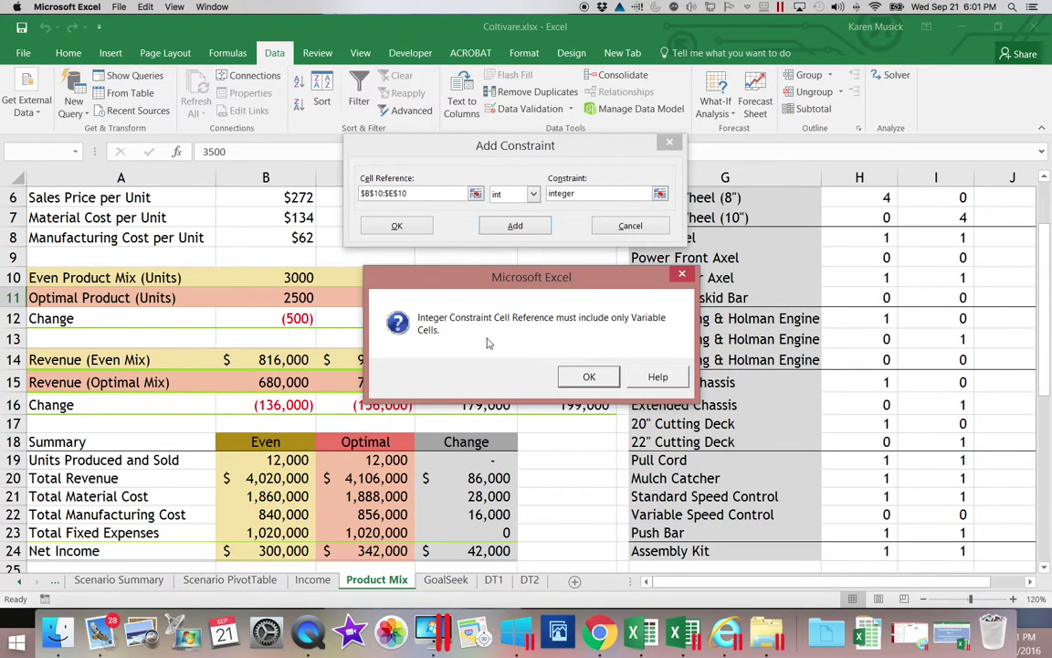
click(589, 377)
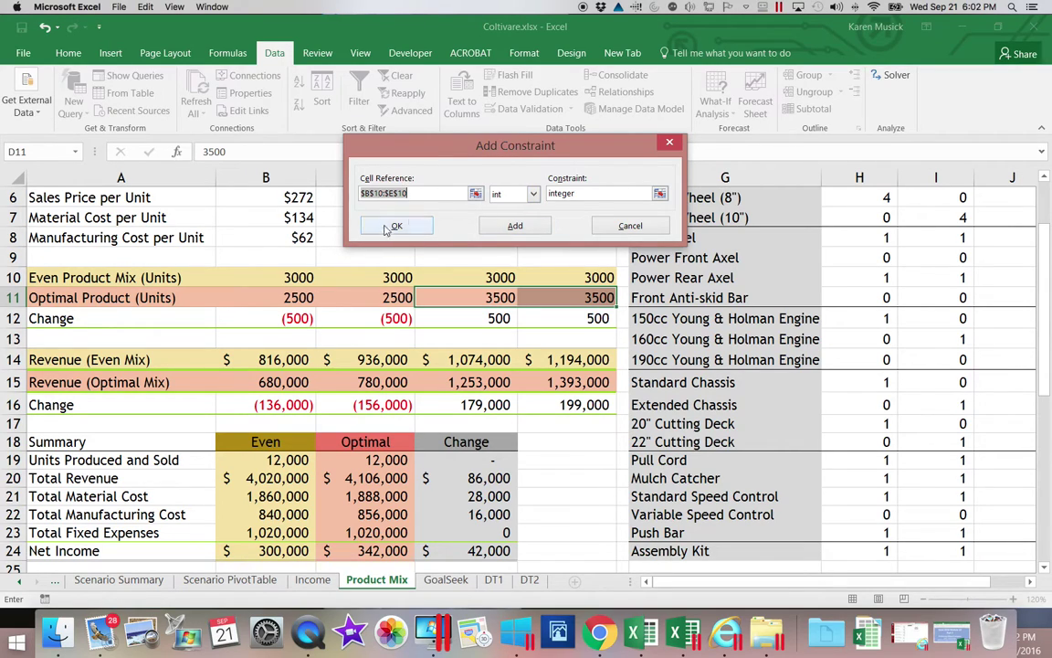
Step: Change the integer constraint's cell reference to the optimal product units in B11:E11 and add the constraint
click(266, 302)
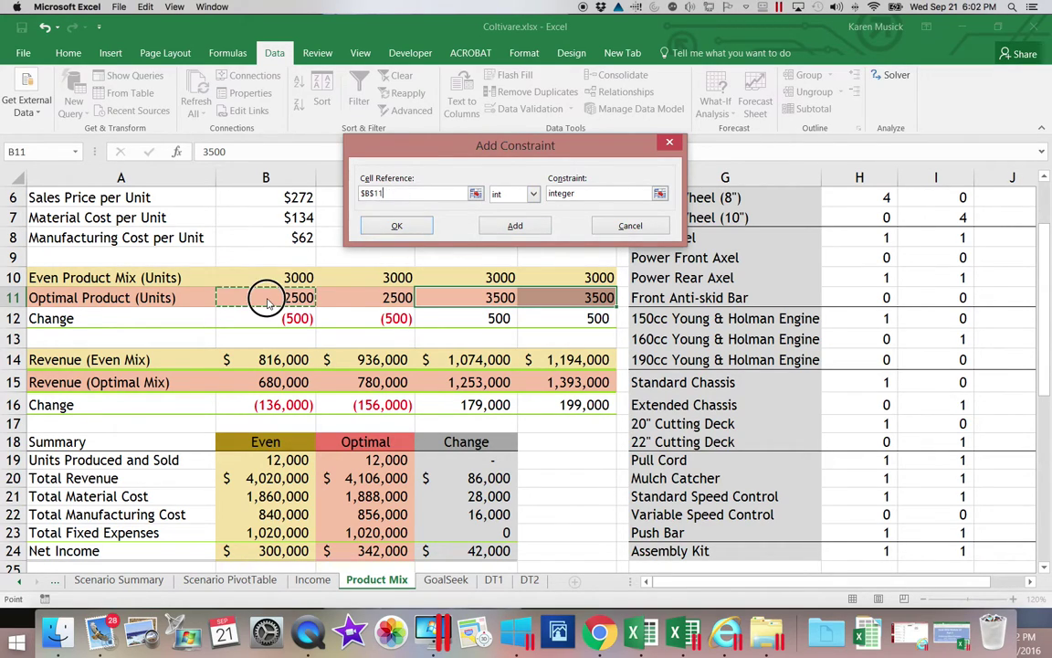
drag(265, 298, 548, 305)
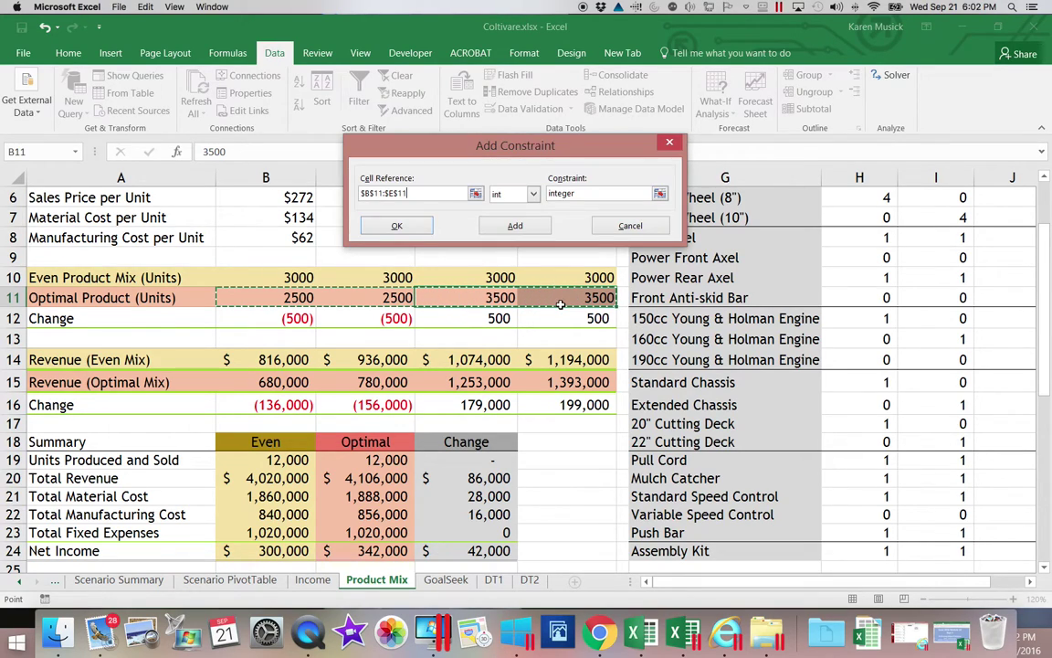
click(514, 226)
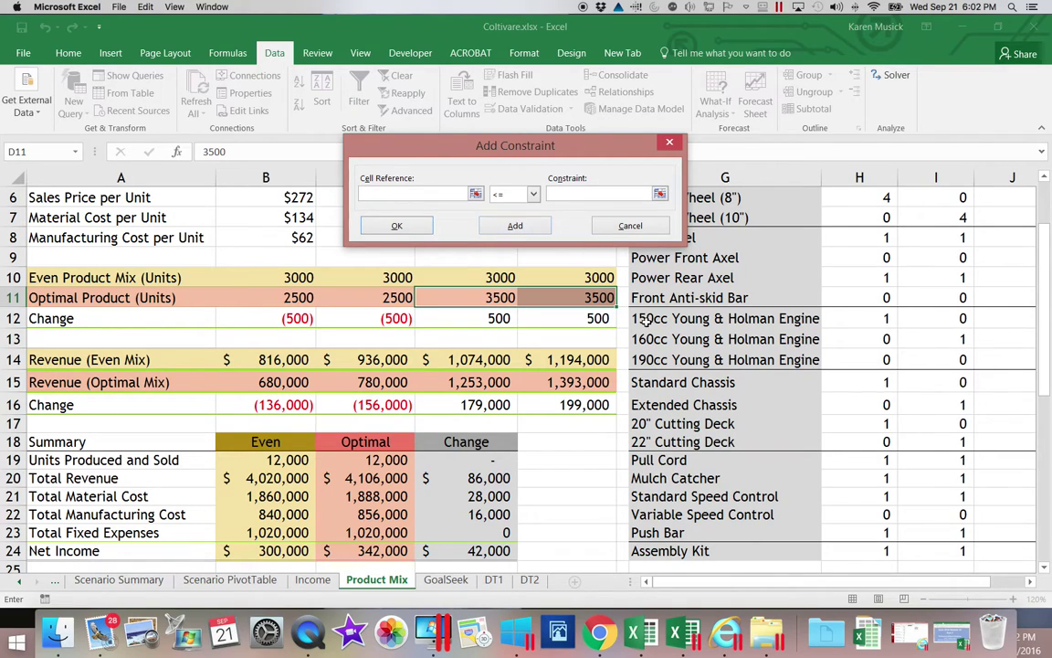
Step: Add a constraint that the remaining parts in J28:J46 be greater than or equal to 0, and return to the Solver parameters
click(1030, 582)
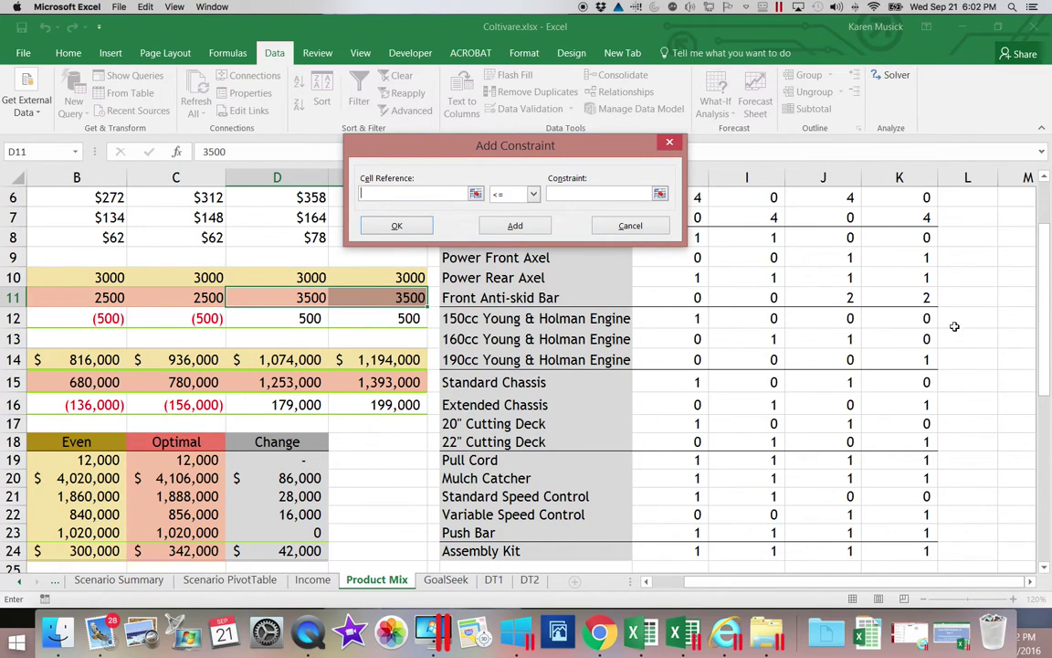
drag(1042, 357, 1042, 344)
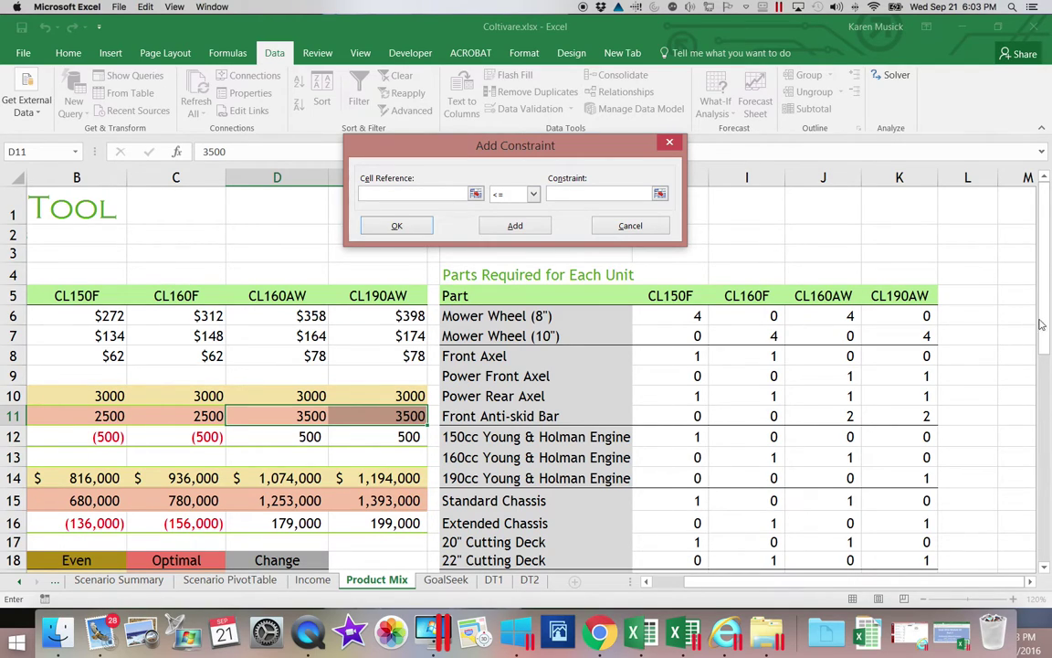
drag(1043, 334, 1041, 484)
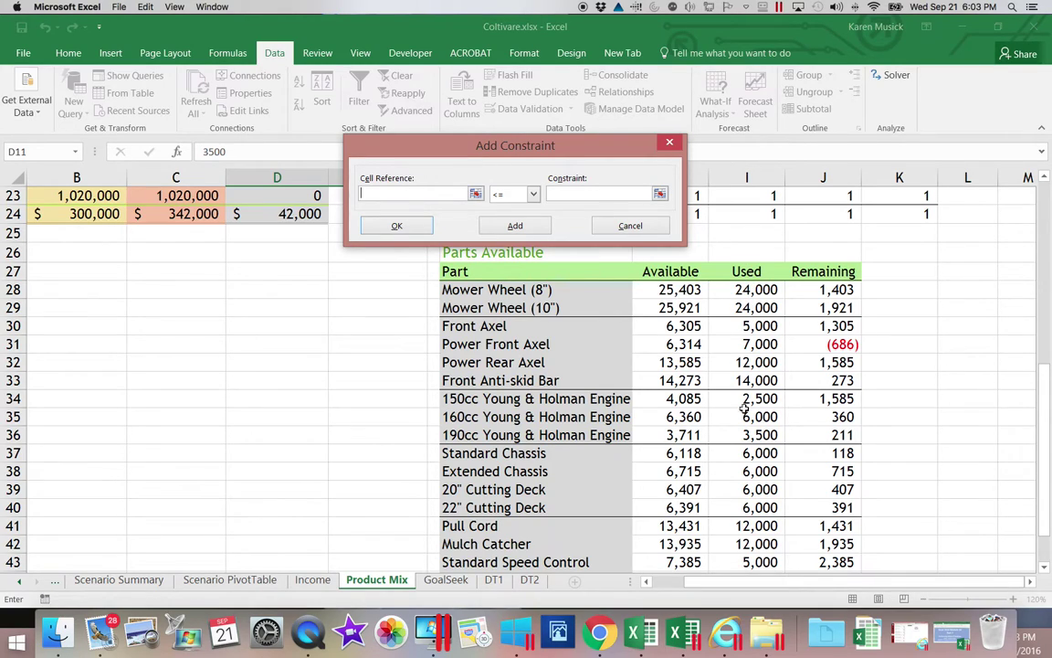
click(822, 290)
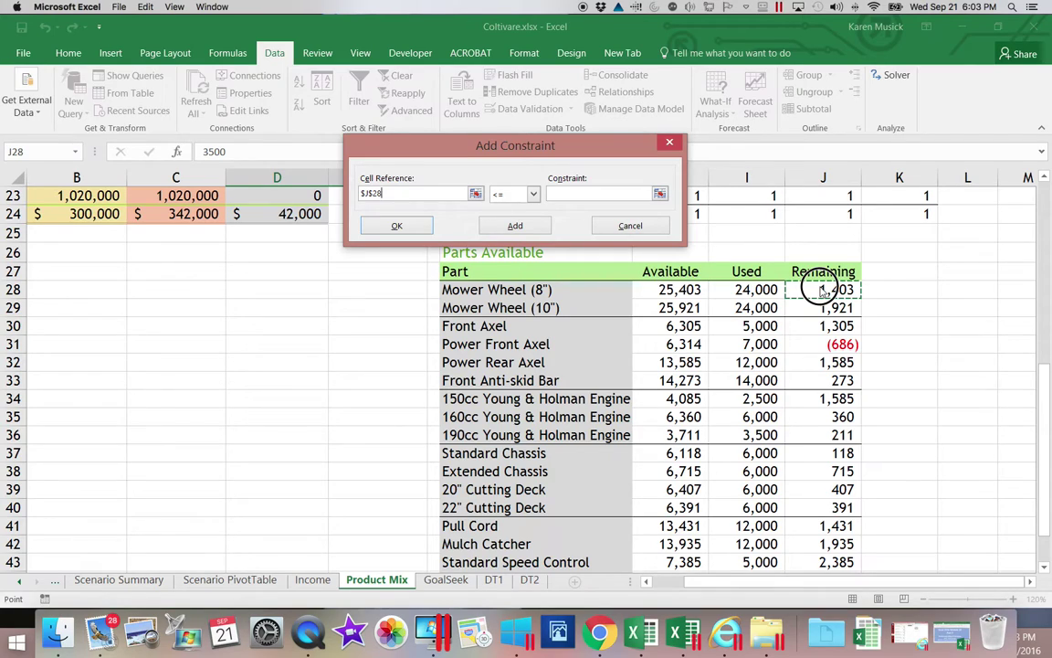
drag(822, 290, 809, 522)
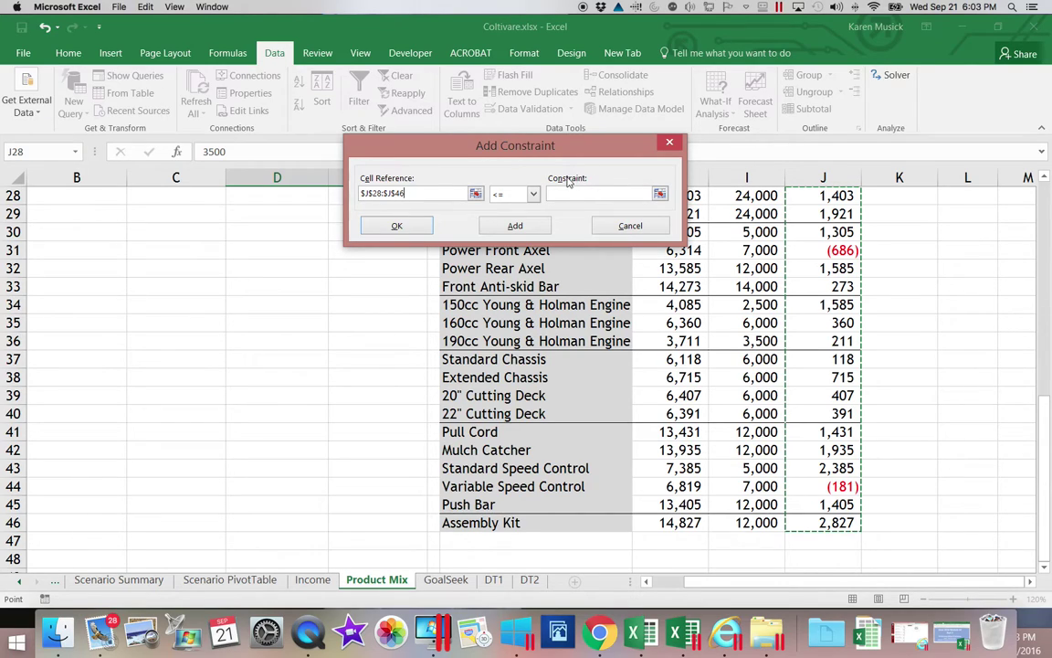
click(534, 194)
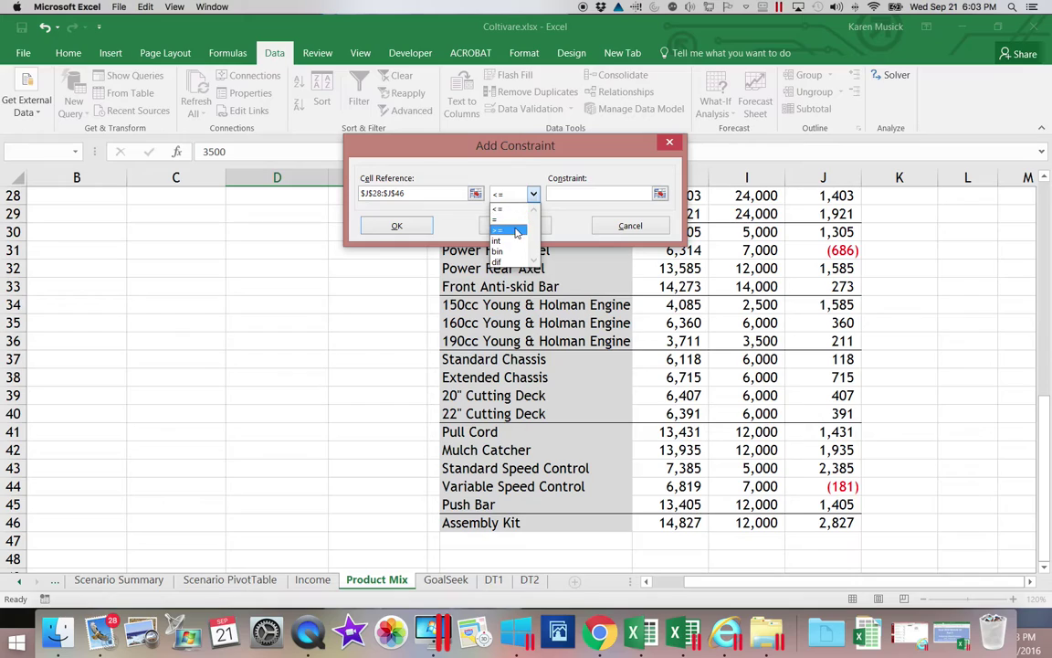
click(510, 229)
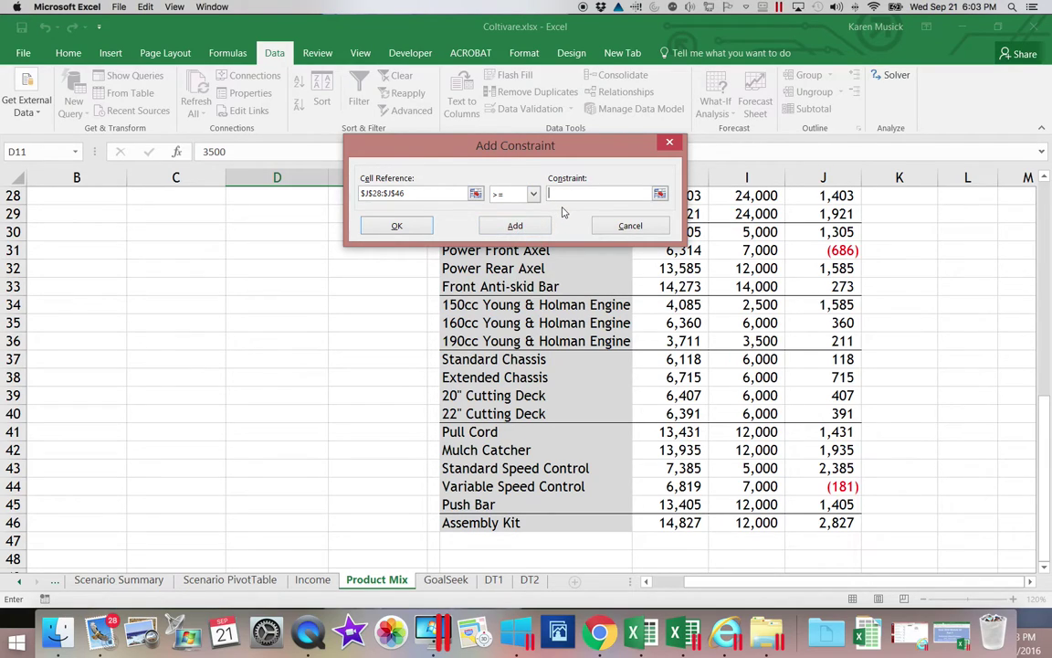
text(0)
click(394, 232)
click(394, 228)
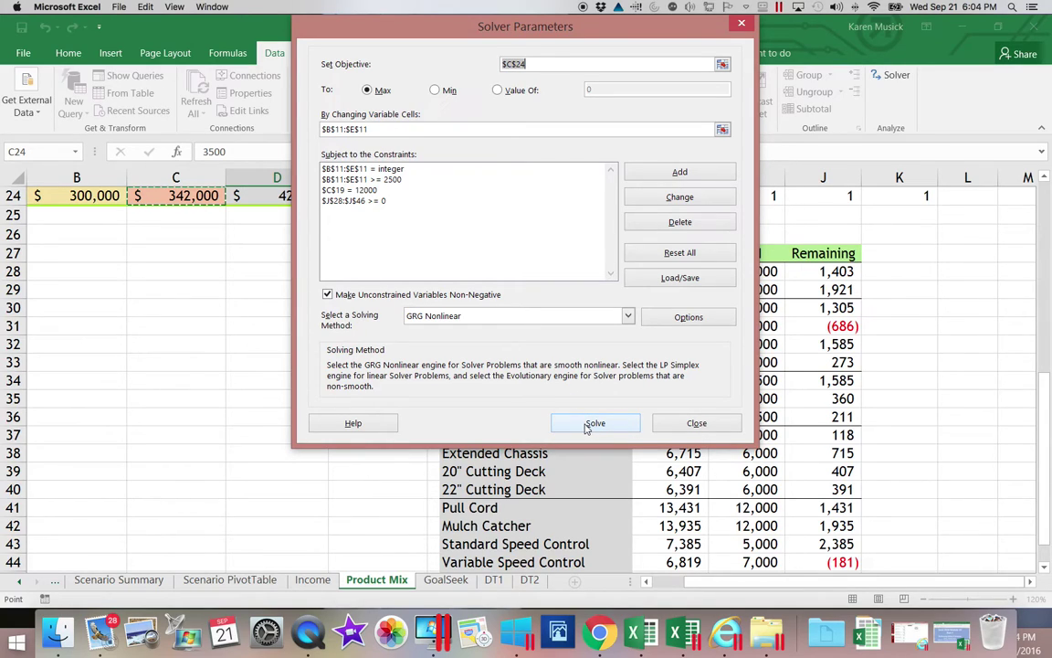
Step: Run Solver, keeping its solution and creating an outlined Answer report
click(587, 425)
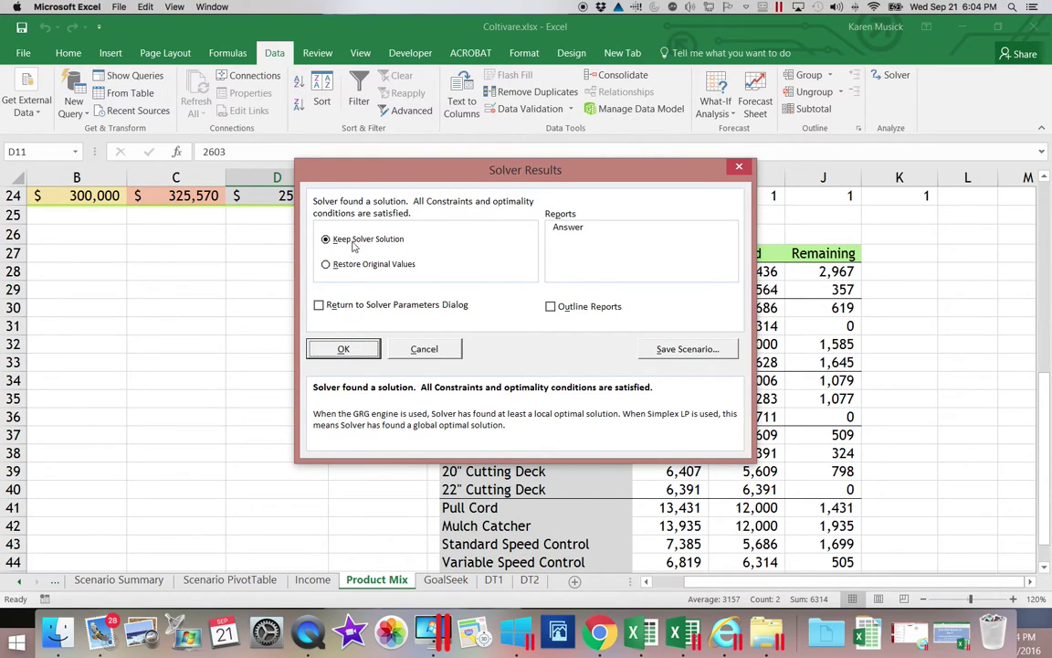
click(563, 226)
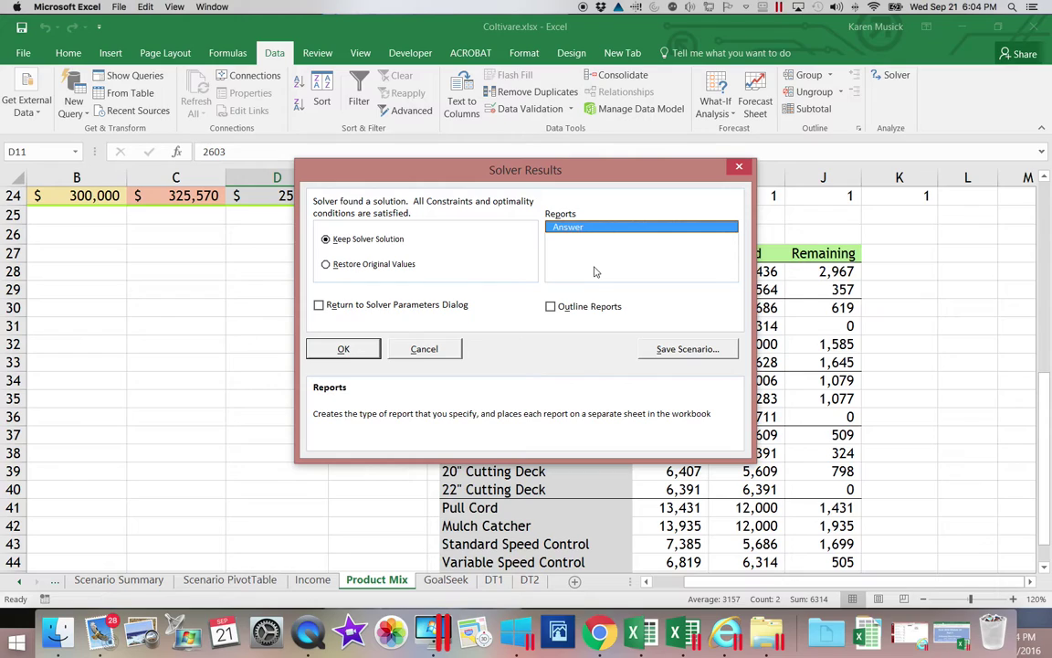
click(551, 307)
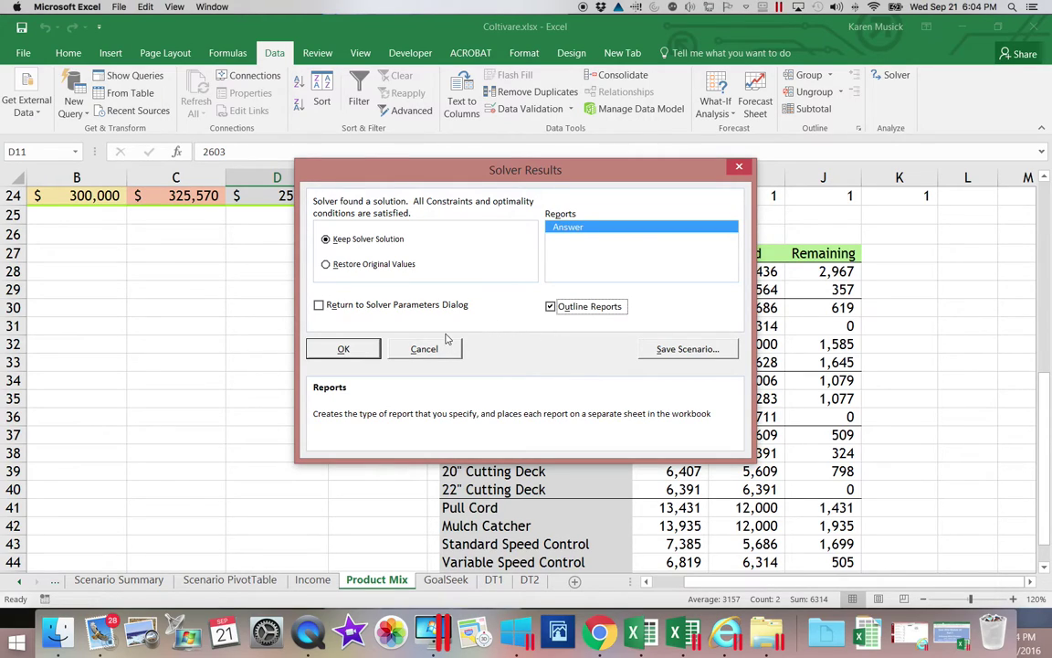
click(345, 349)
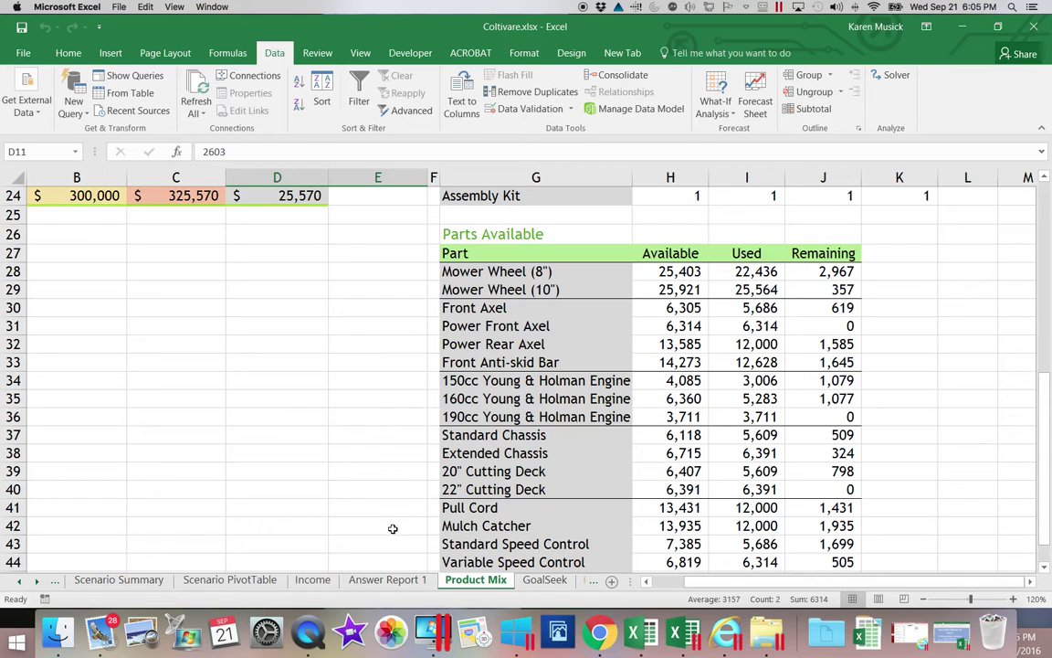
Step: Examine the Solver answer report, expanding the J28:J46 >= 0 constraint group to review each part's status and slack
click(378, 583)
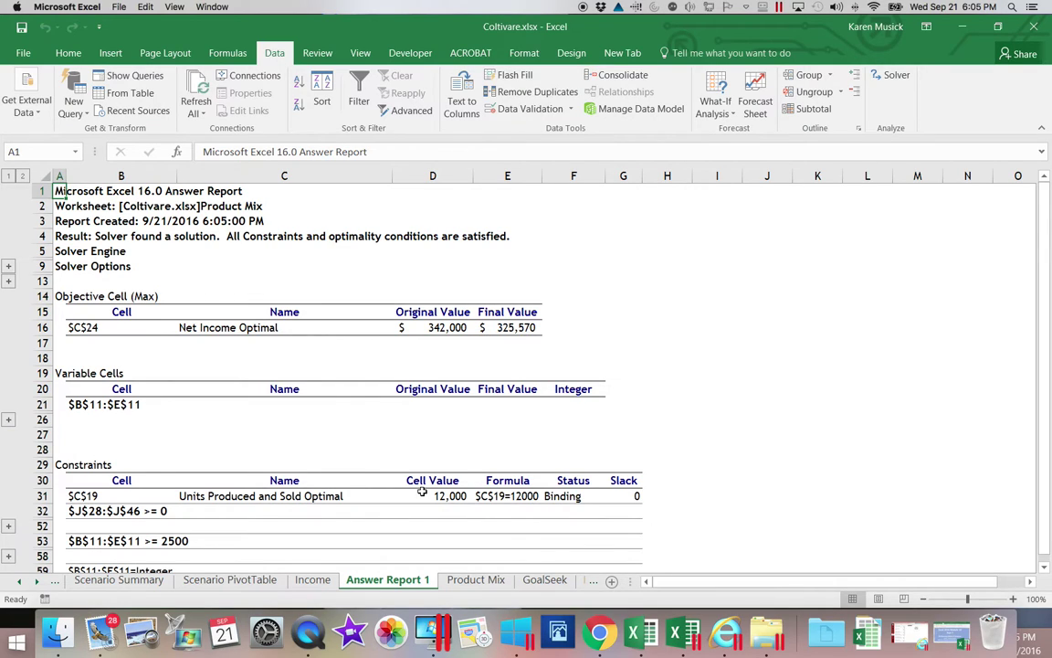
click(1045, 568)
drag(1044, 567, 1045, 568)
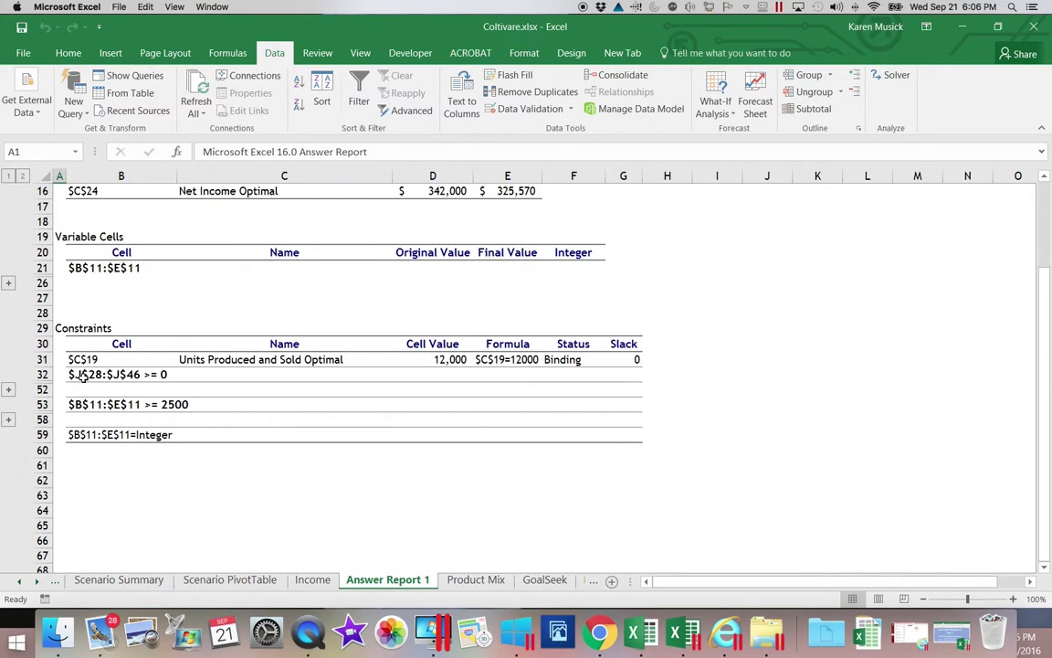
click(9, 389)
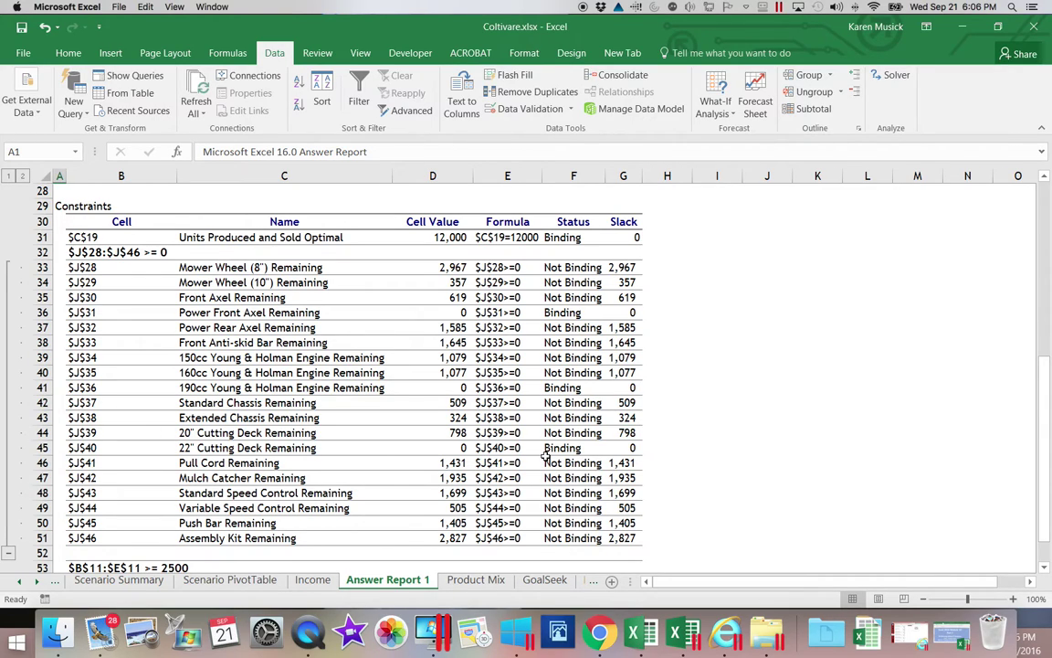
scroll(544, 455, right, 20)
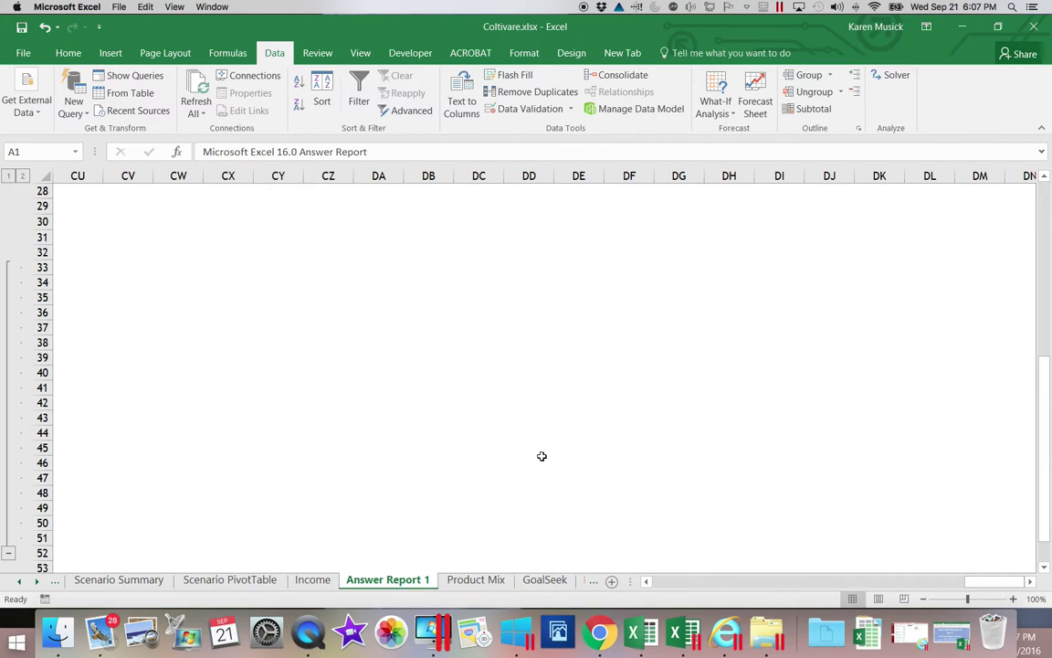
scroll(542, 456, right, 1)
drag(985, 583, 645, 573)
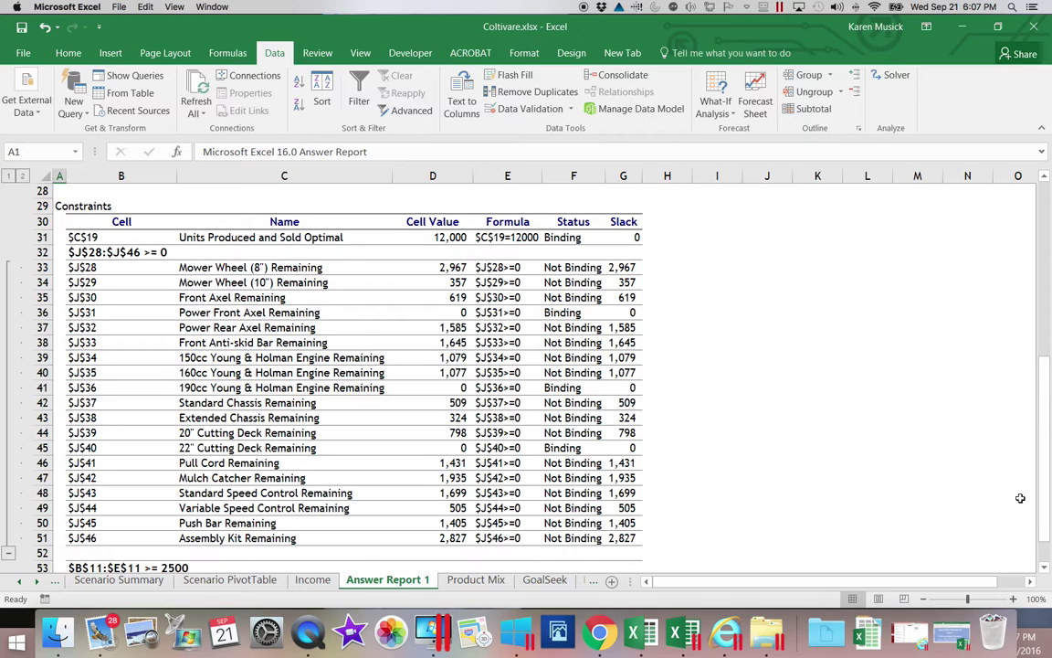
drag(1044, 493, 1000, 265)
Step: Return to the Product Mix sheet, set the optimal product units in B11:E11 to 3000 each, and check the parts available
click(491, 583)
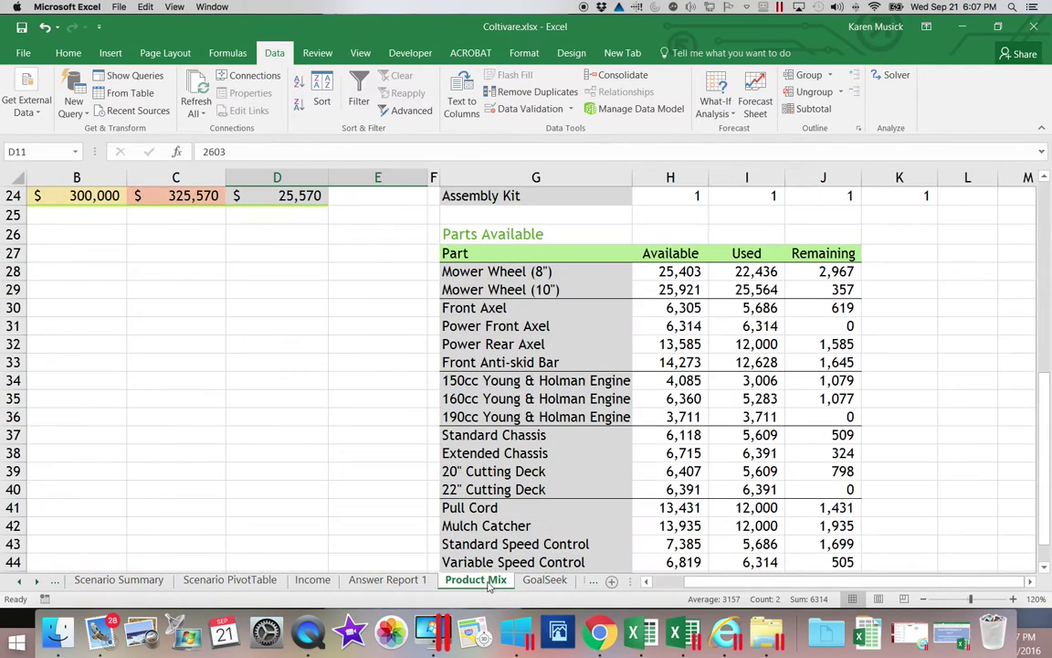
drag(1047, 466, 1040, 256)
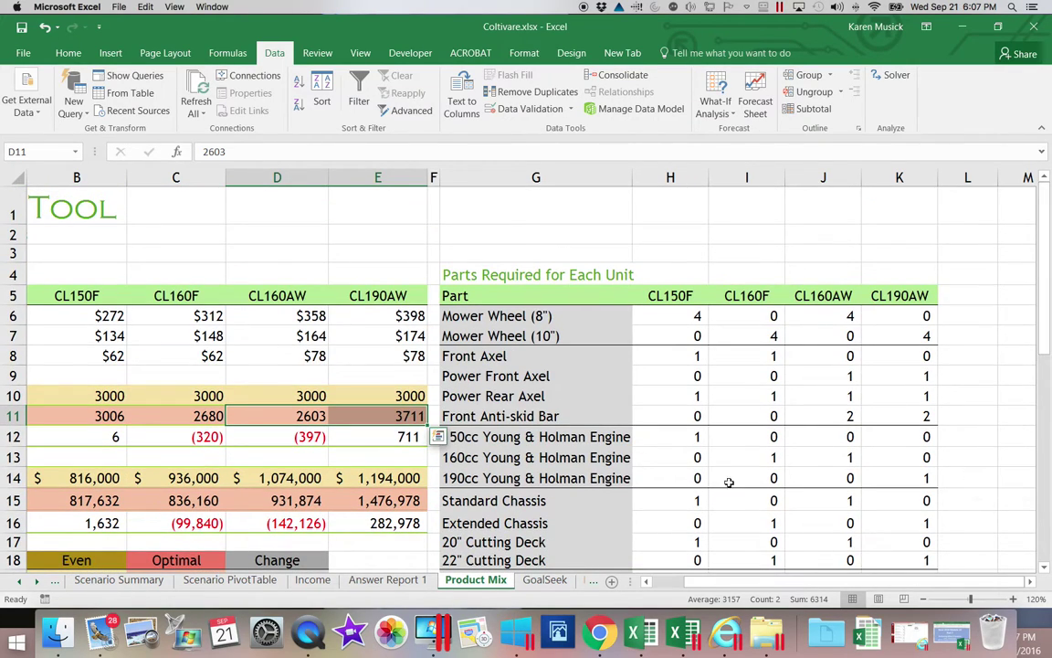
click(108, 415)
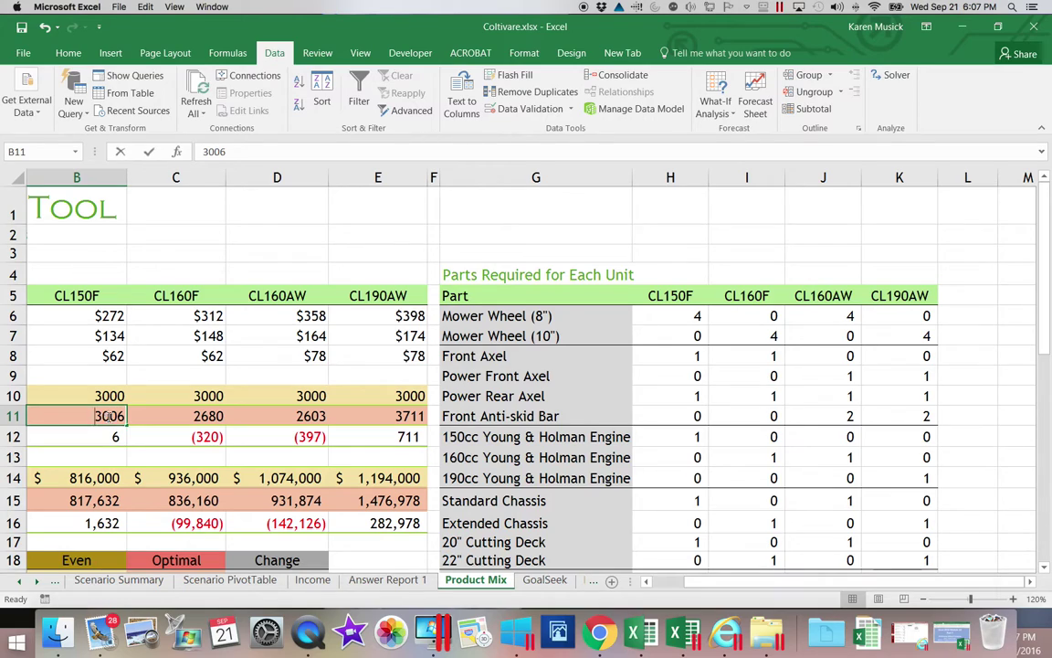
text(3000)
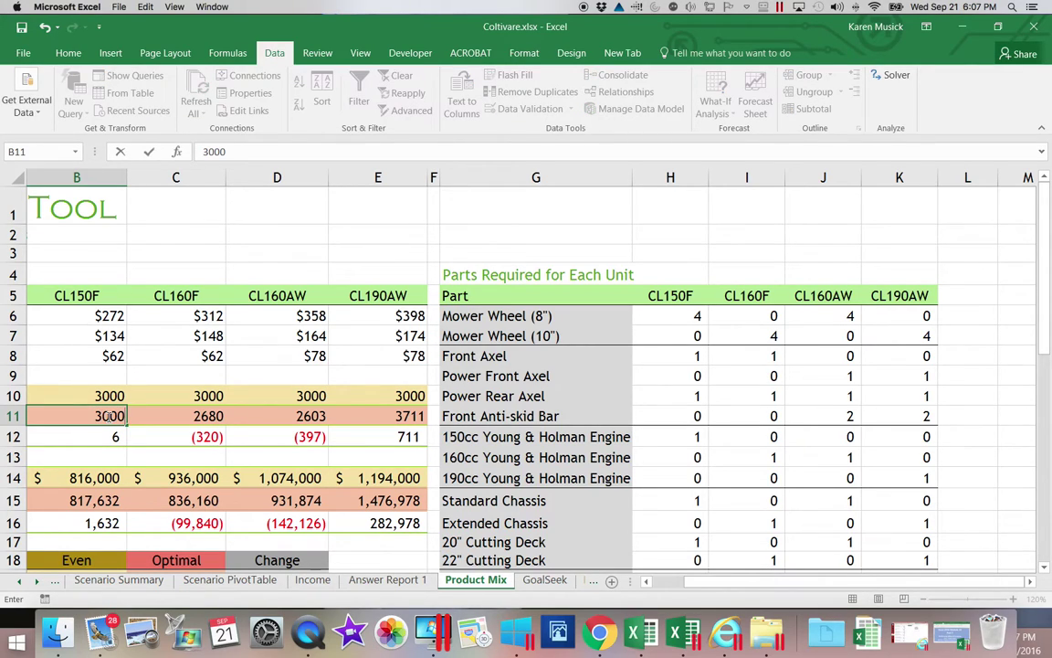
key(Tab)
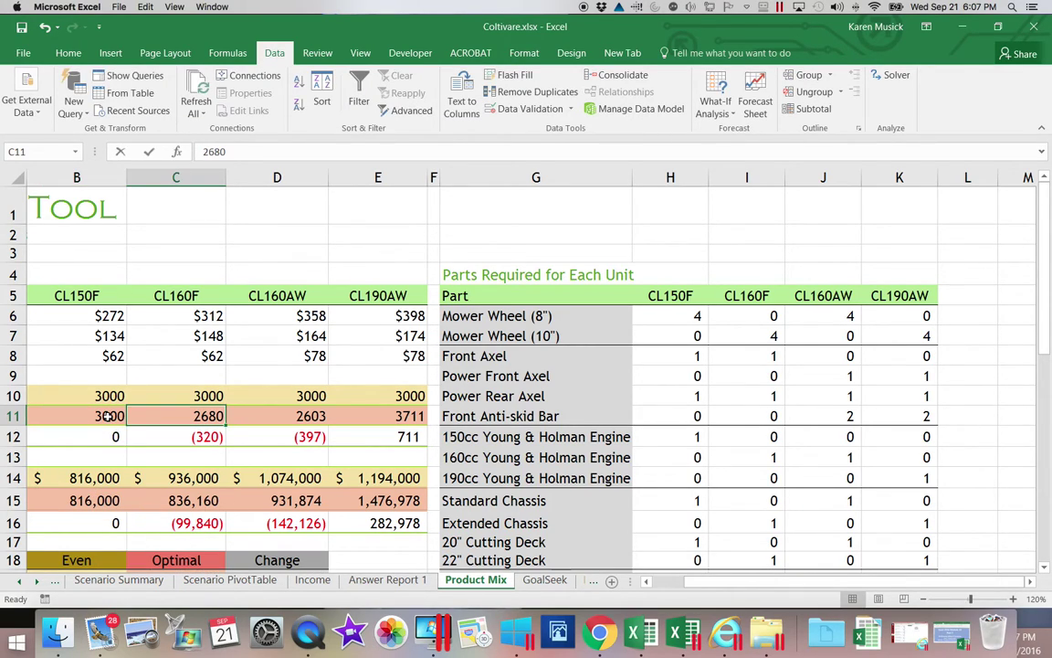
text(3000)
key(Tab)
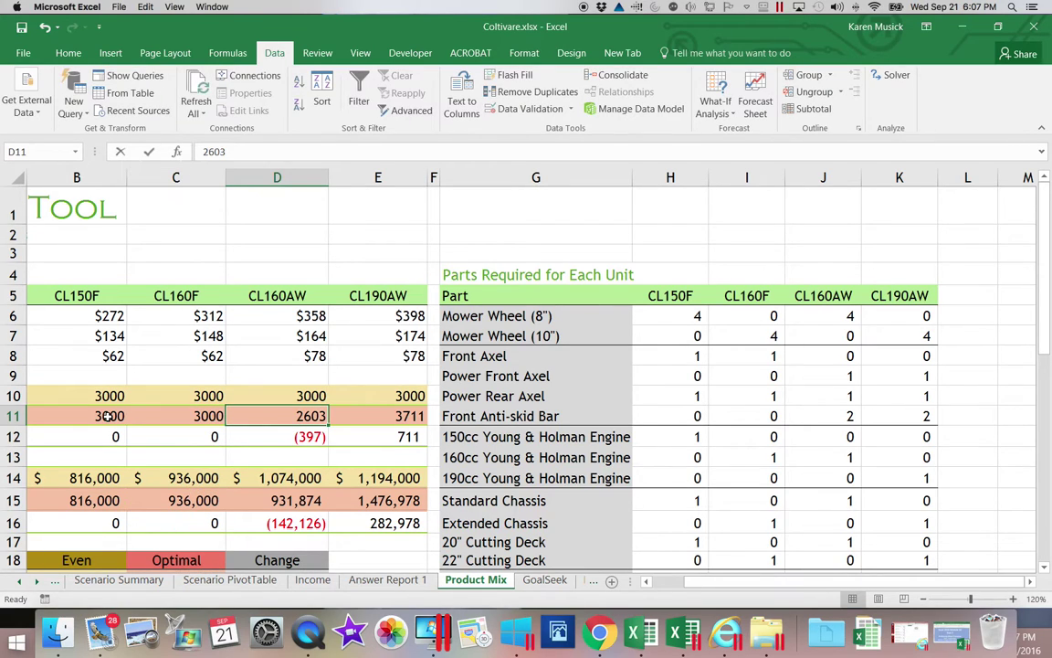
text(3000)
key(Tab)
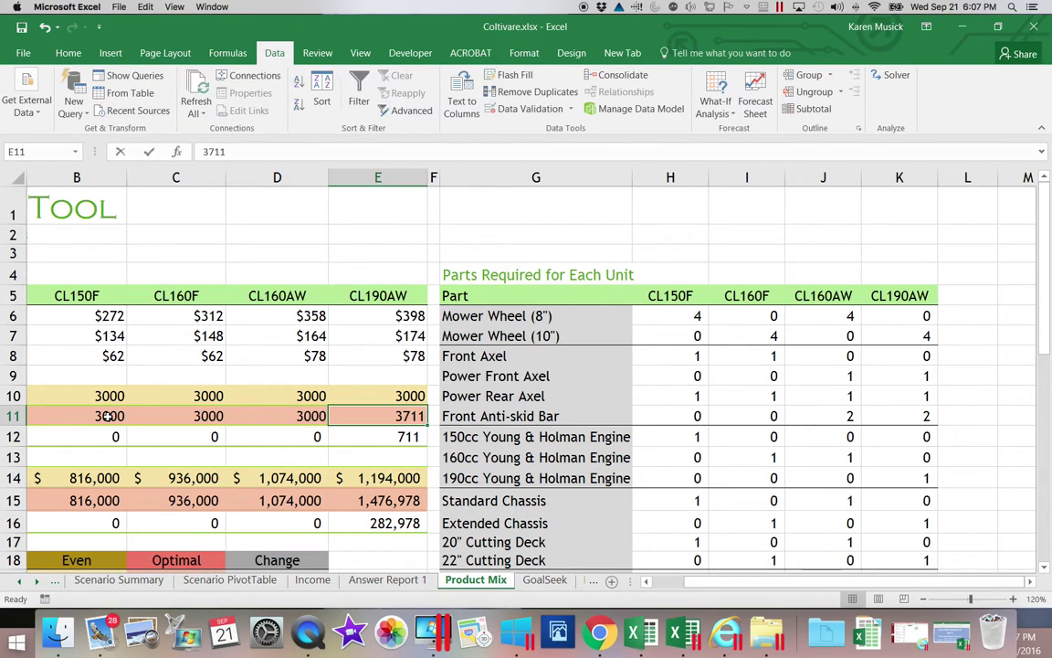
text(3000)
key(Tab)
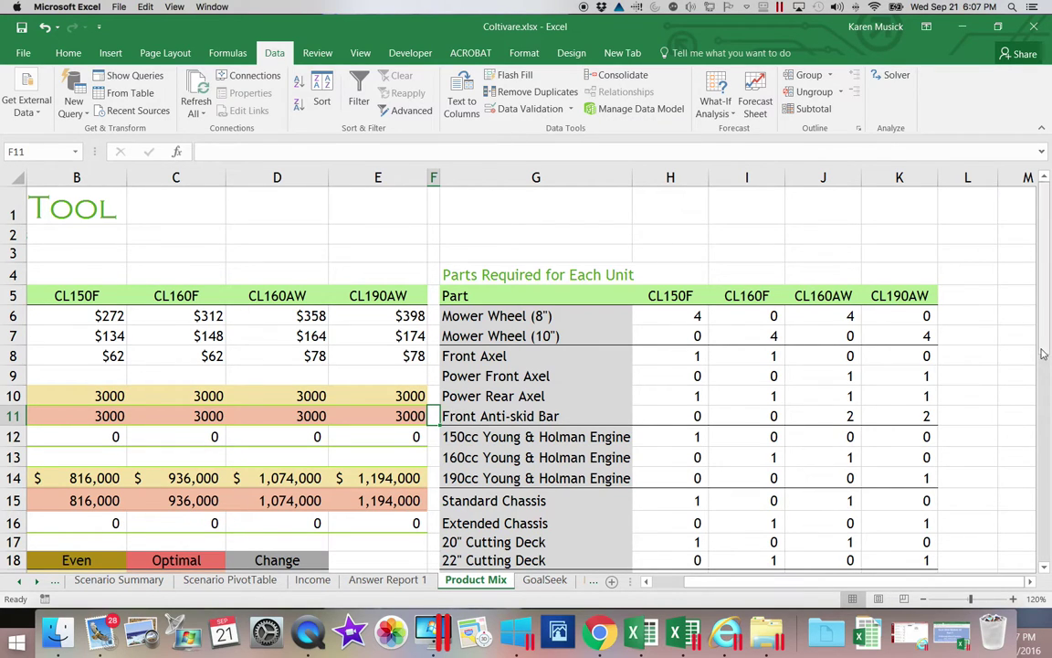
drag(1043, 354, 1027, 564)
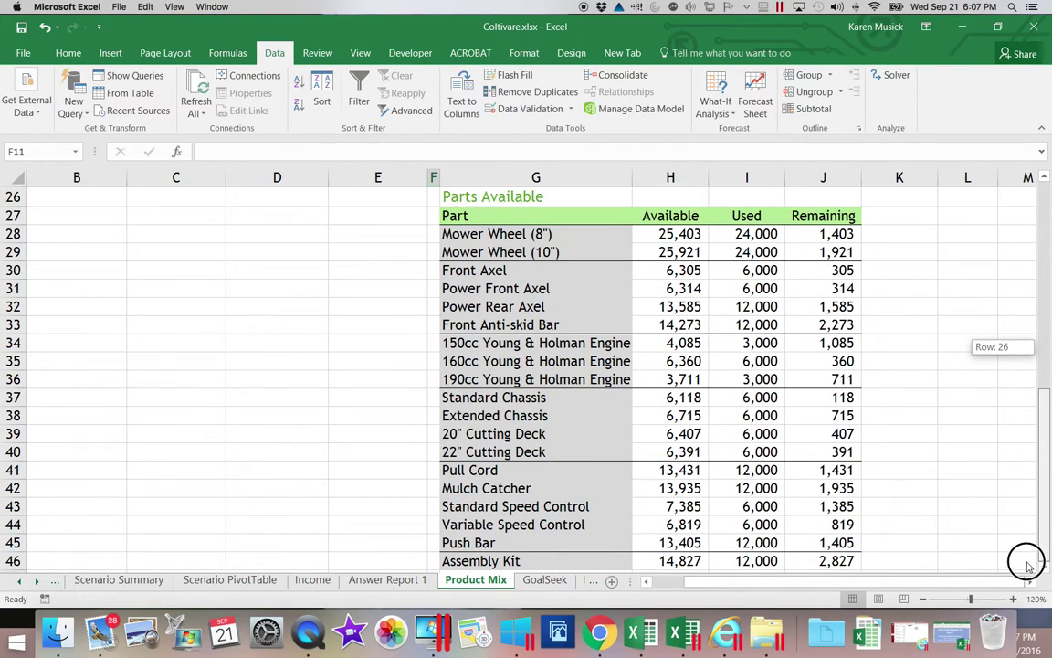
drag(1027, 564, 1033, 346)
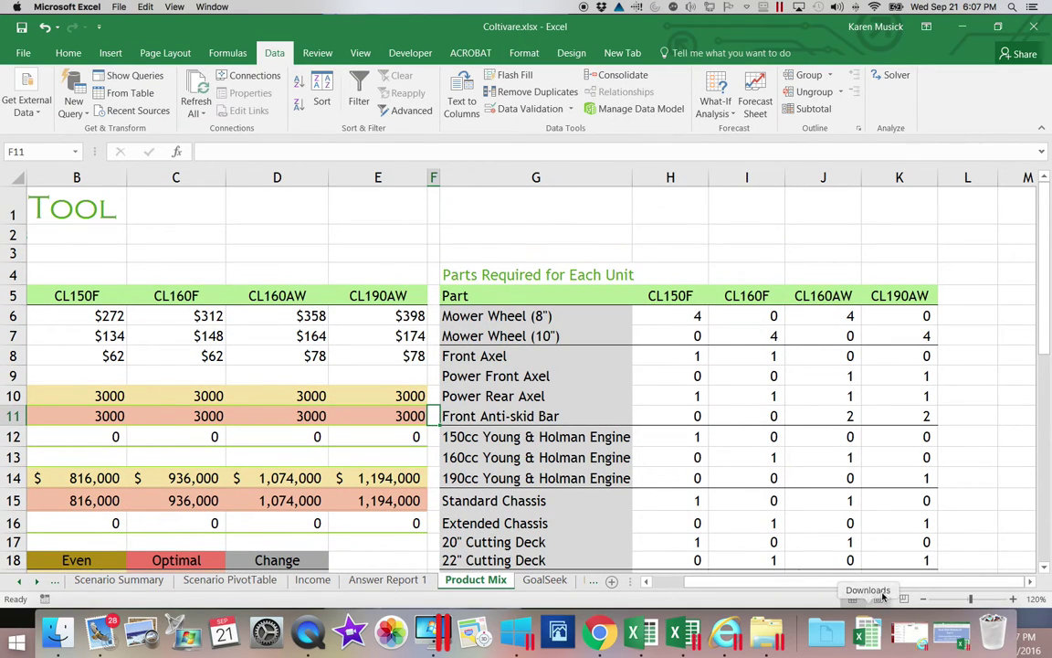
Step: Rerun Solver with the existing parameters, keeping its solution and creating an Answer report with outlining turned off
drag(888, 580, 786, 575)
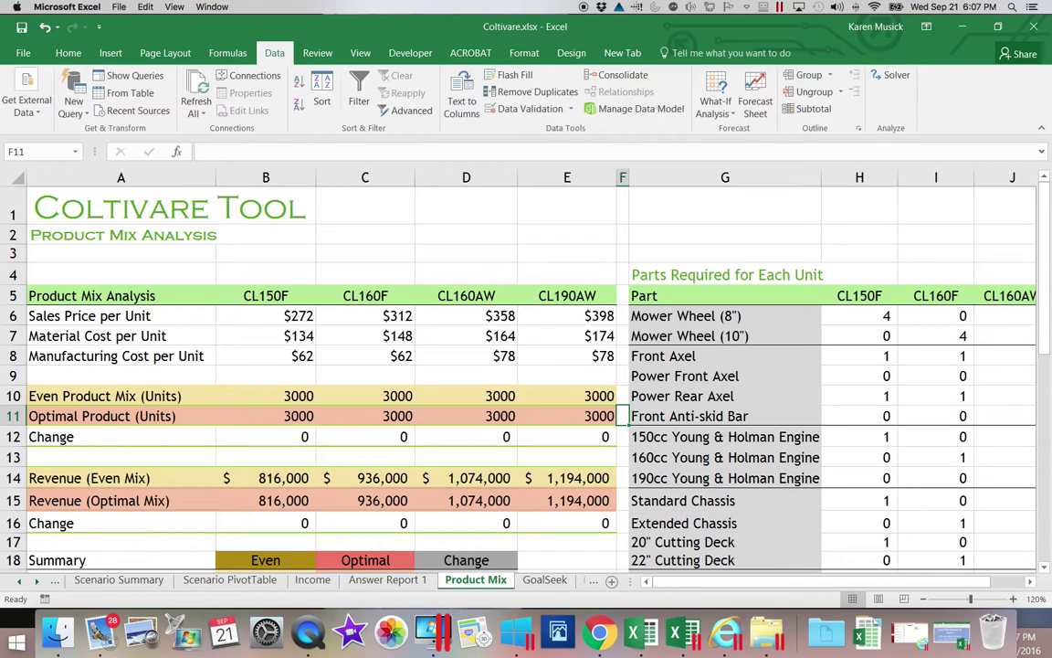
drag(1037, 300, 1047, 397)
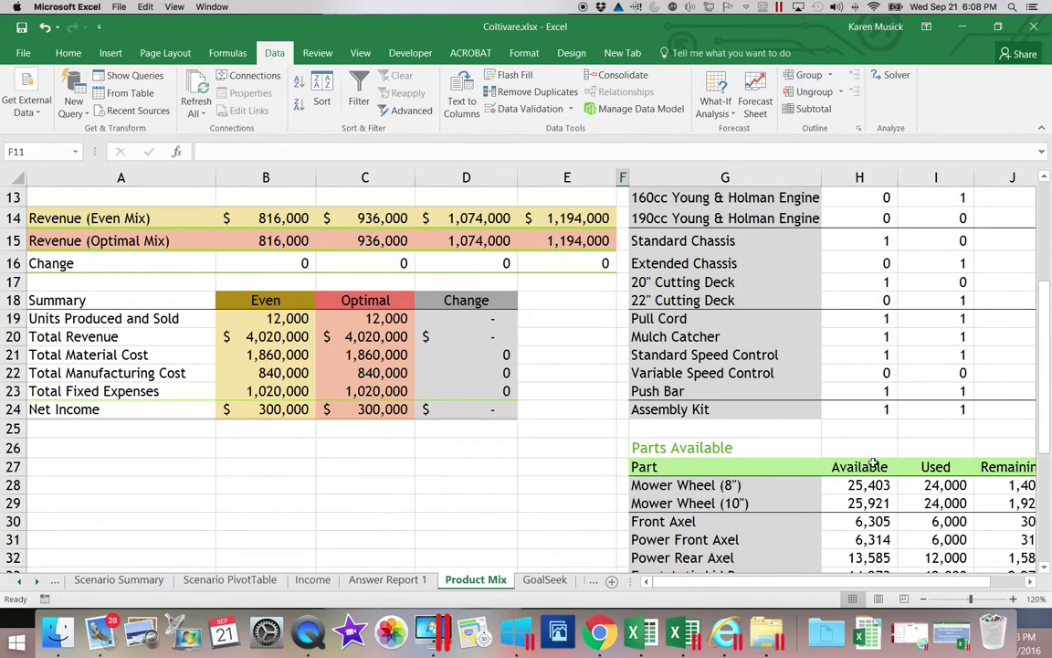
drag(1046, 395, 1049, 209)
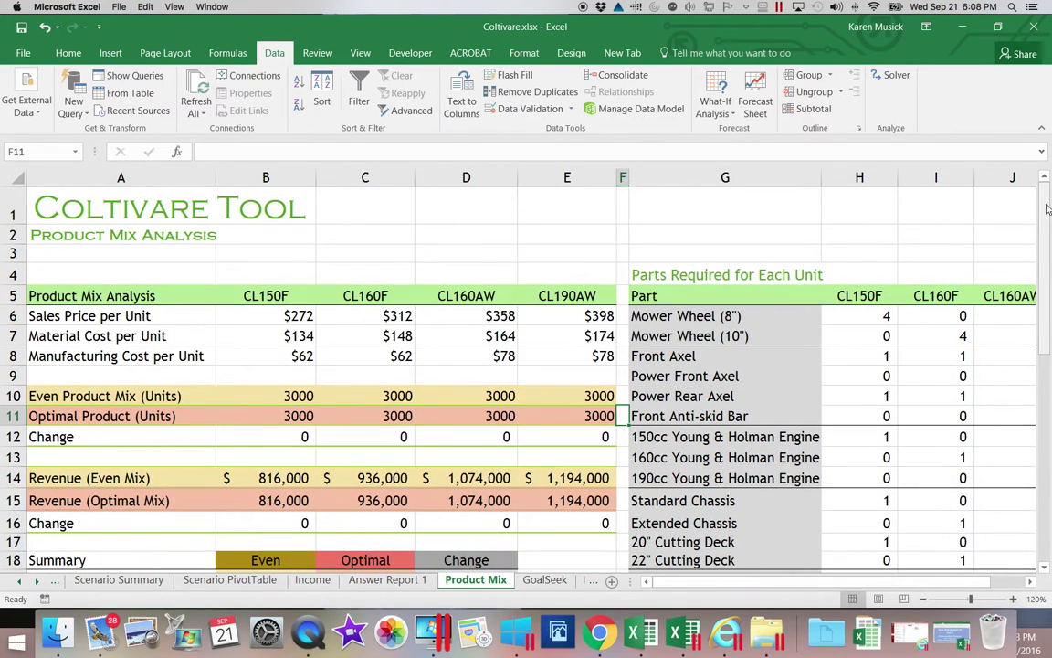
click(888, 75)
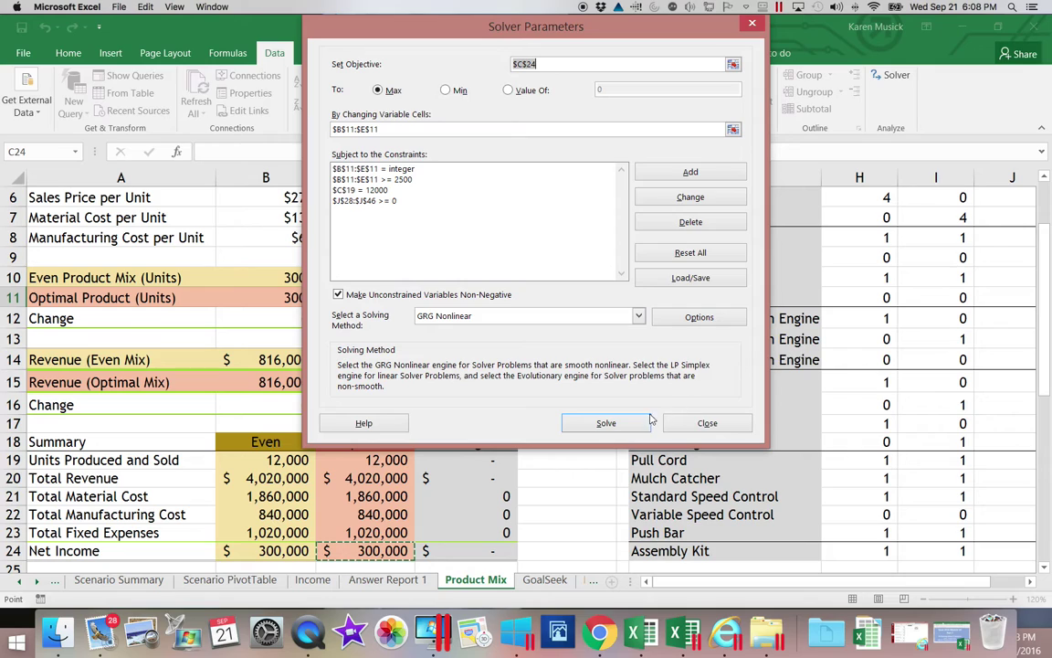
click(621, 423)
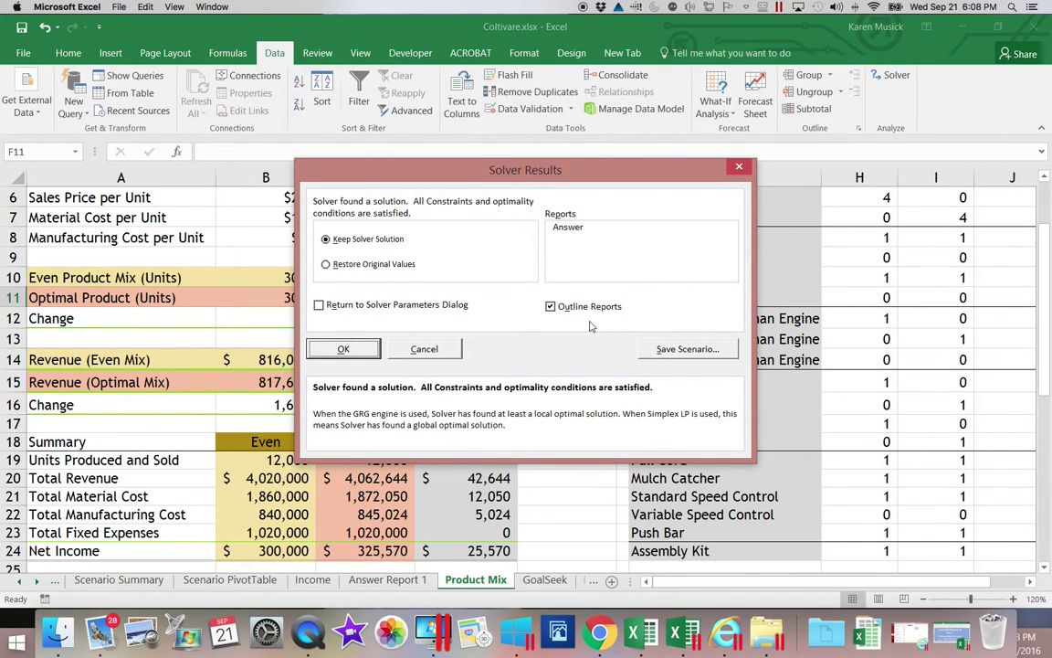
click(551, 309)
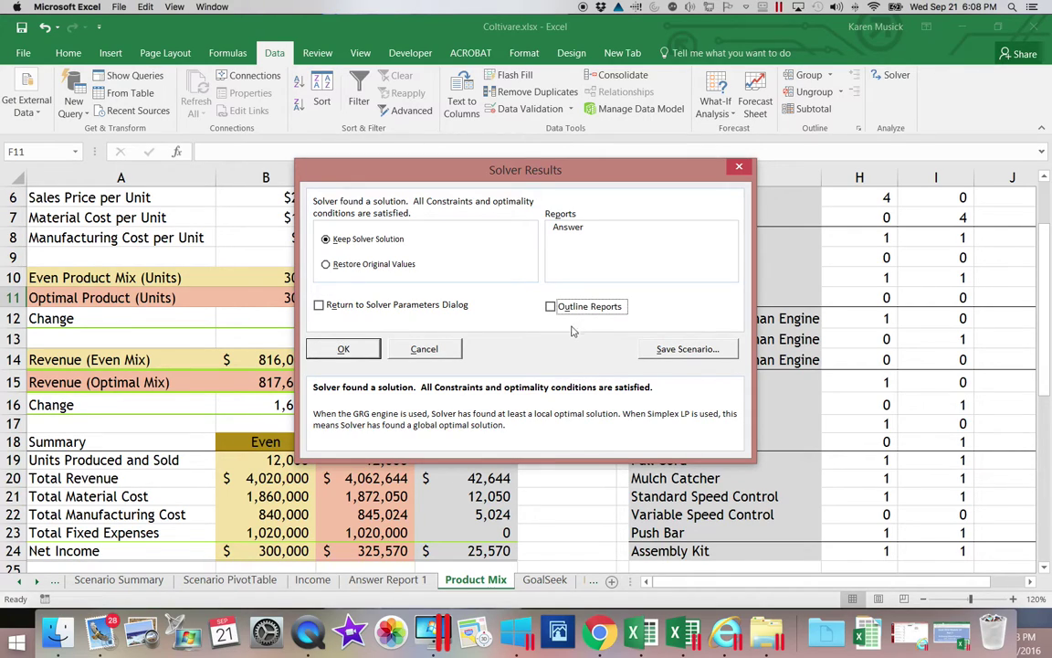
click(568, 228)
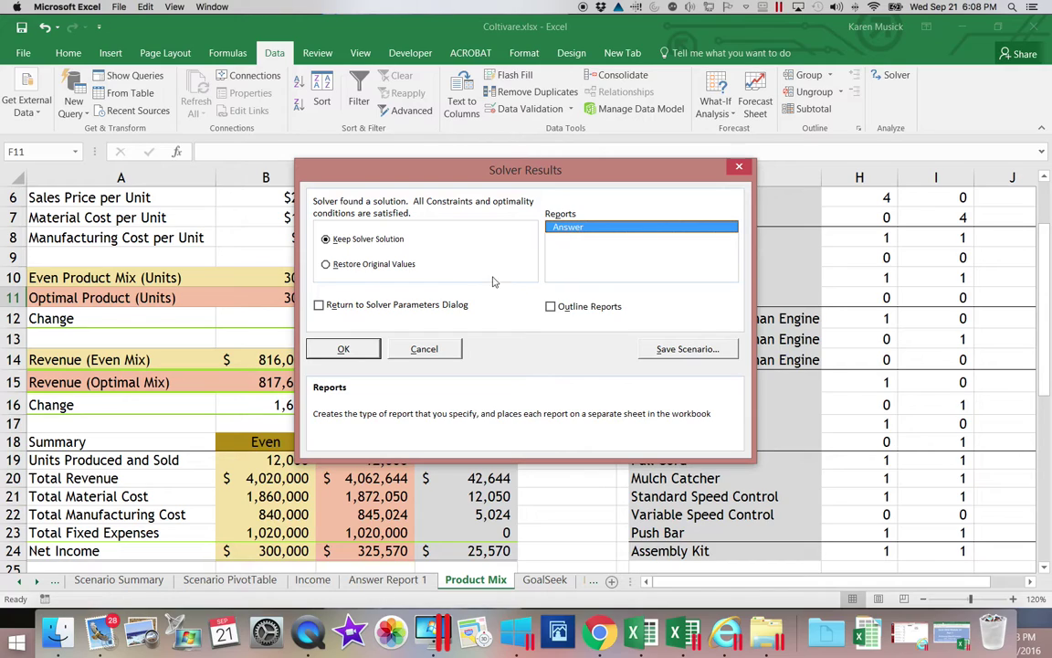
click(344, 348)
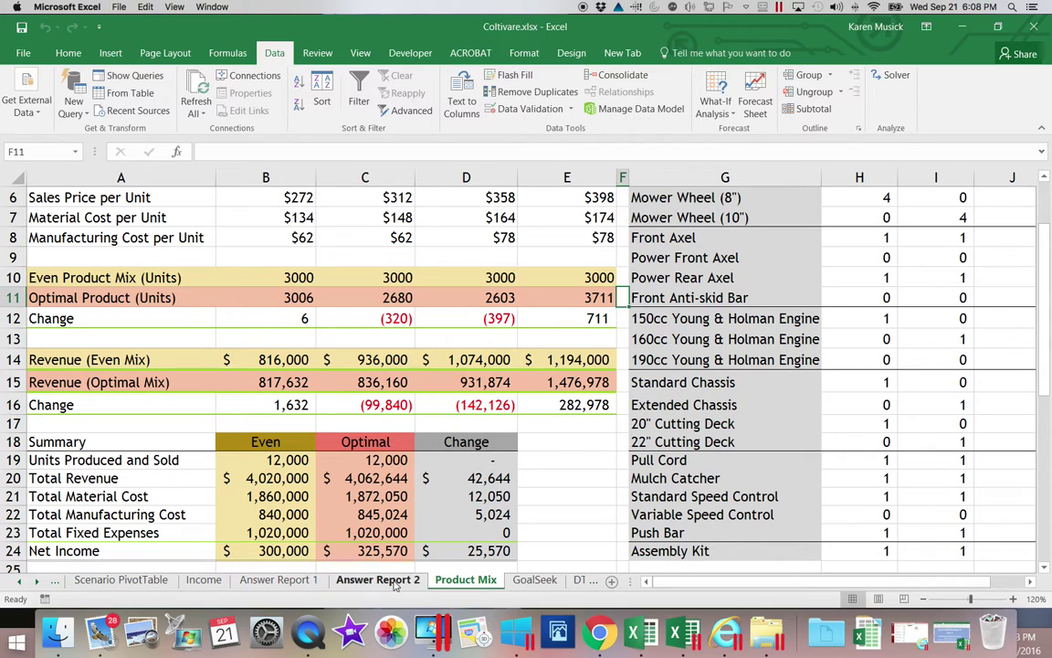
Step: Review the variable cells and each constraint's status and slack in the new non-outlined answer report, and return to the Product Mix sheet
click(395, 583)
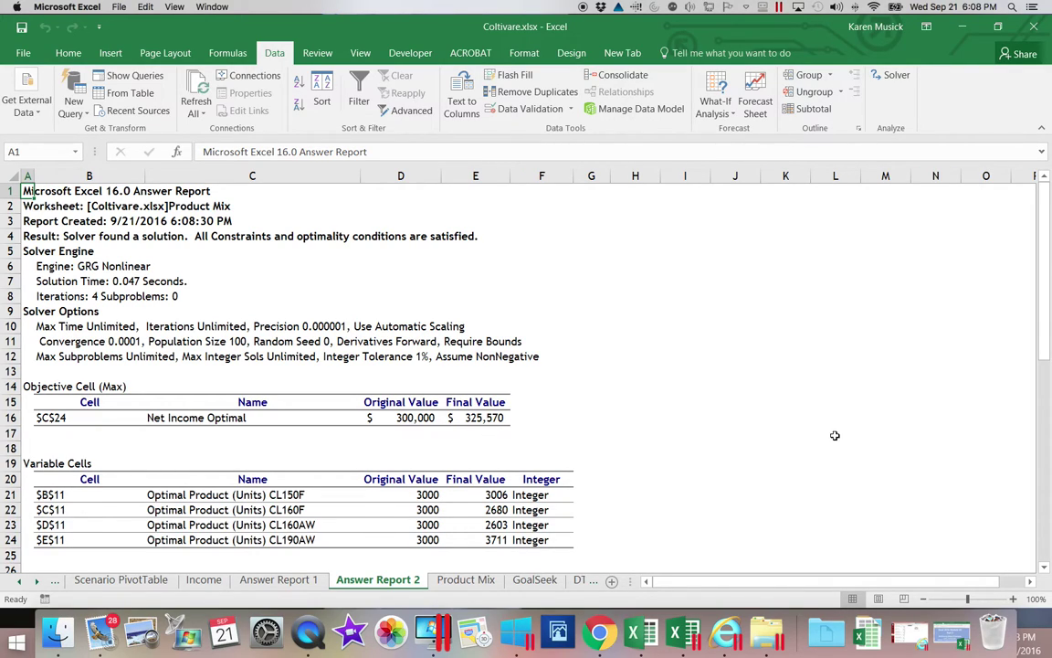
drag(1046, 334, 1038, 442)
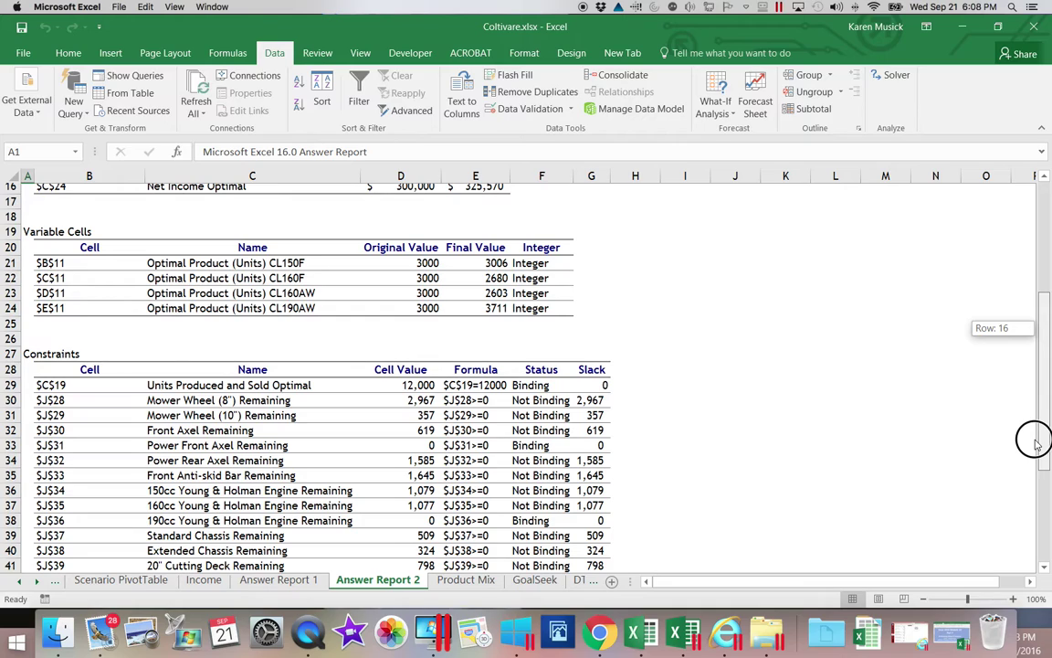
drag(1036, 445, 1032, 493)
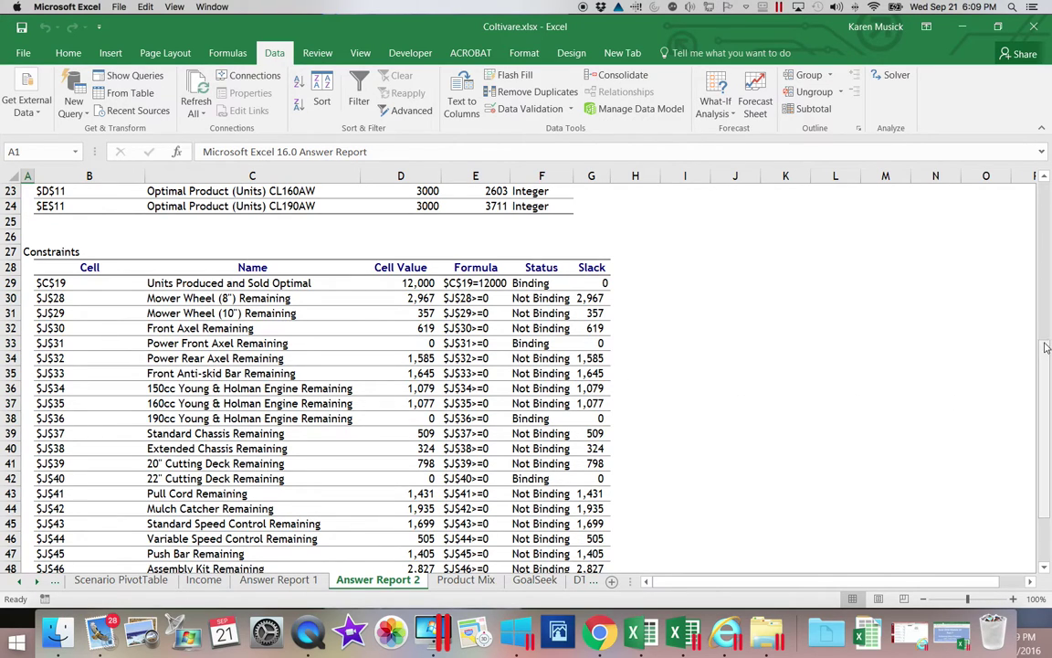
drag(1043, 363, 1043, 183)
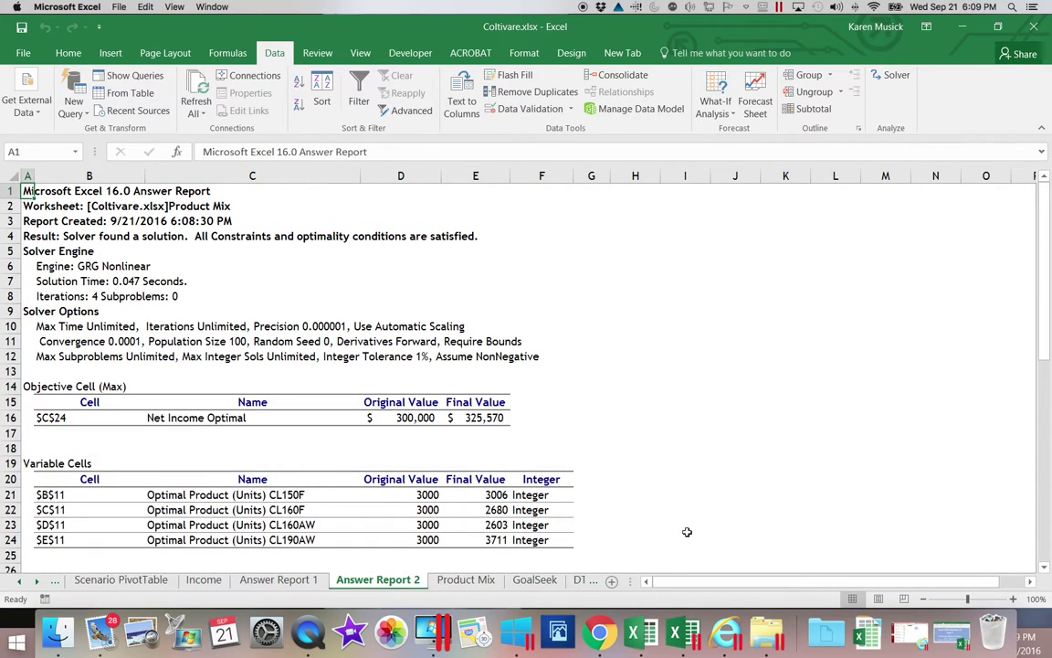
click(479, 580)
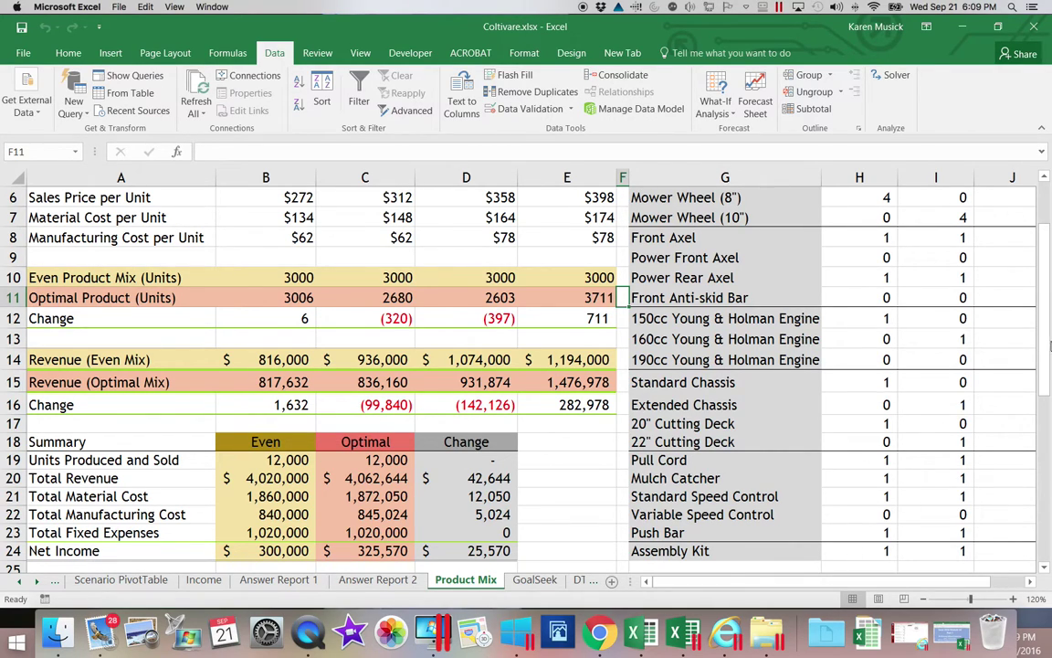
drag(1046, 352, 1033, 251)
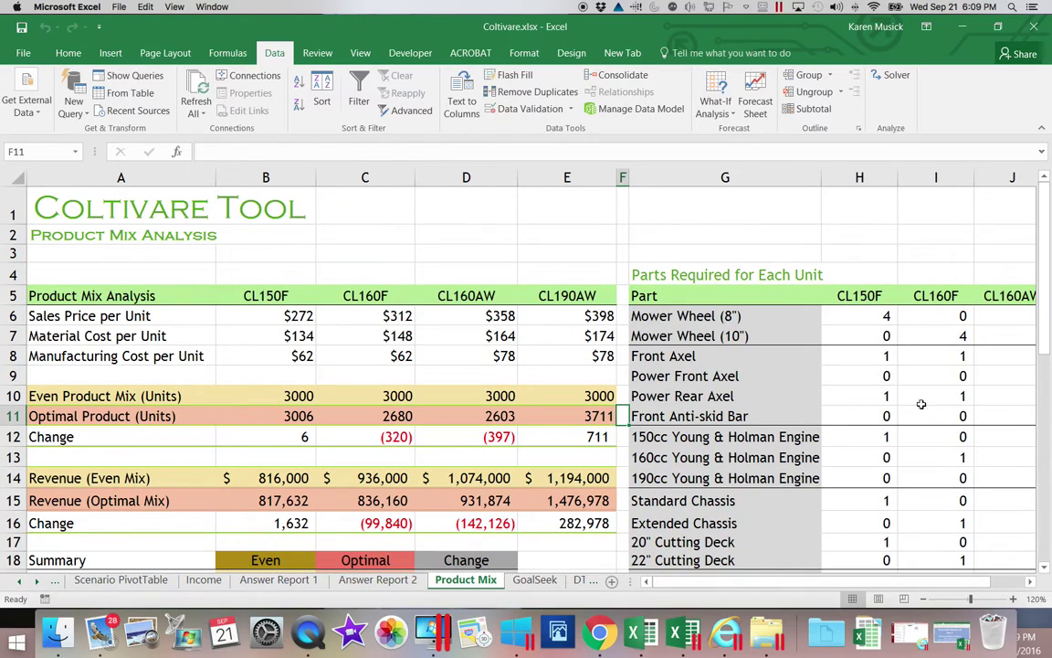